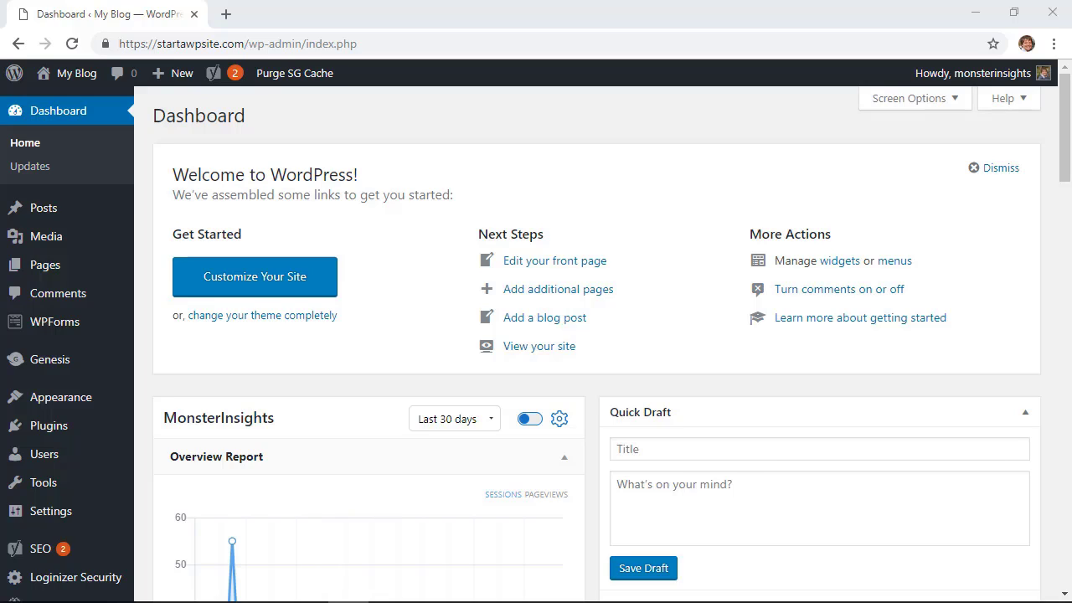
Find the Menu Image plugin in the plugin directory by searching "menu image", and install and activate it
mouse_move(52, 429)
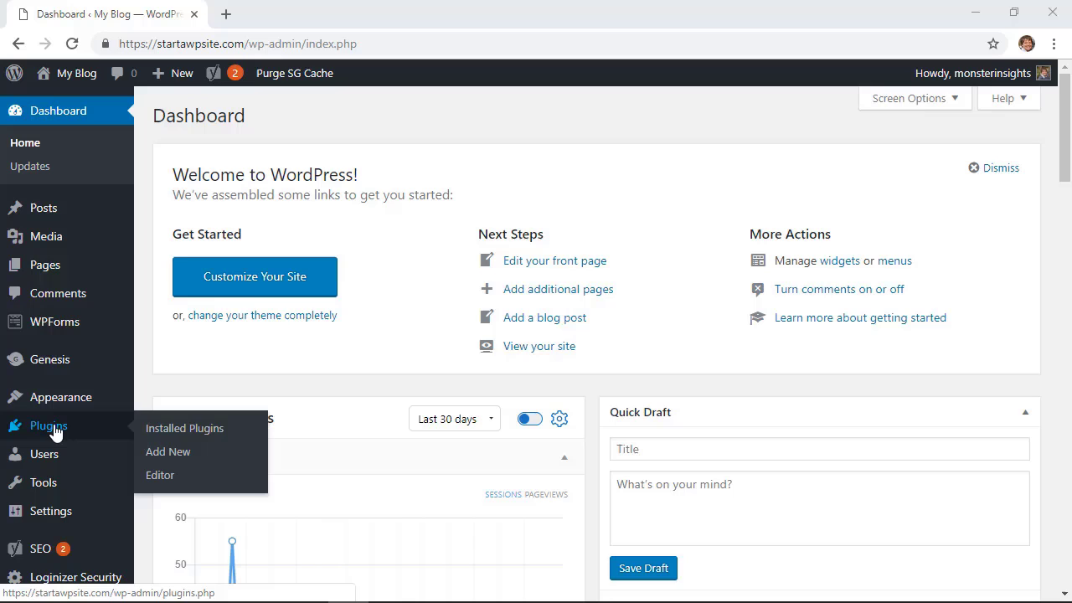
click(167, 452)
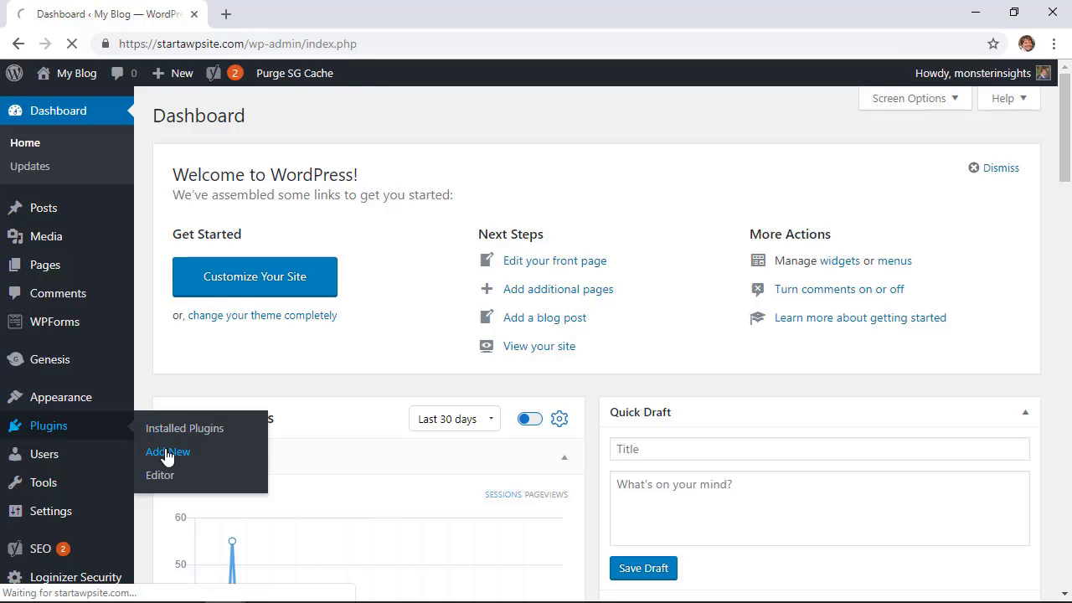
click(829, 164)
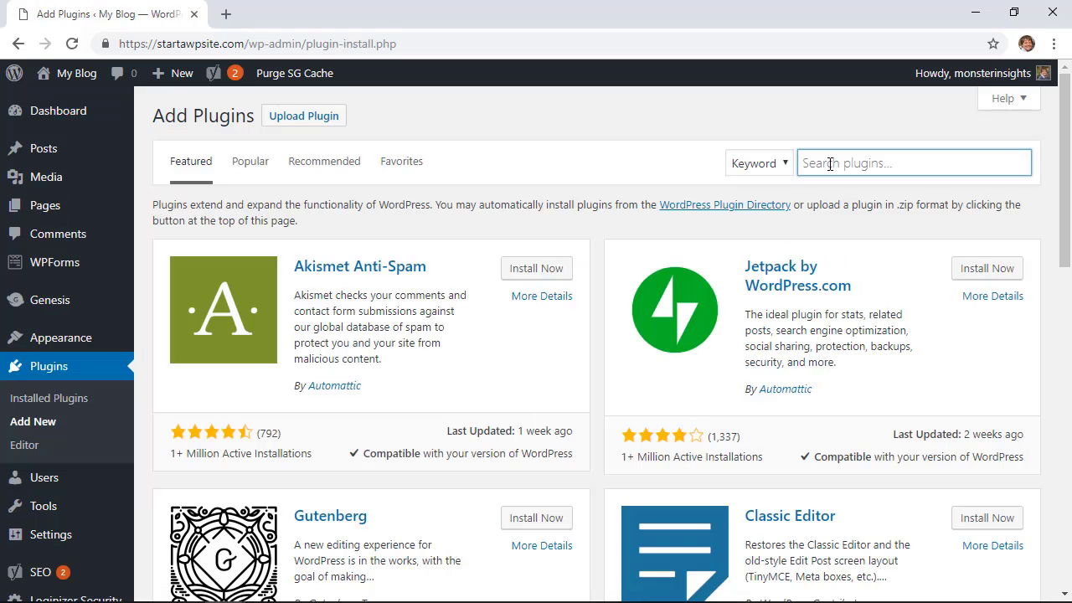
text(menu image)
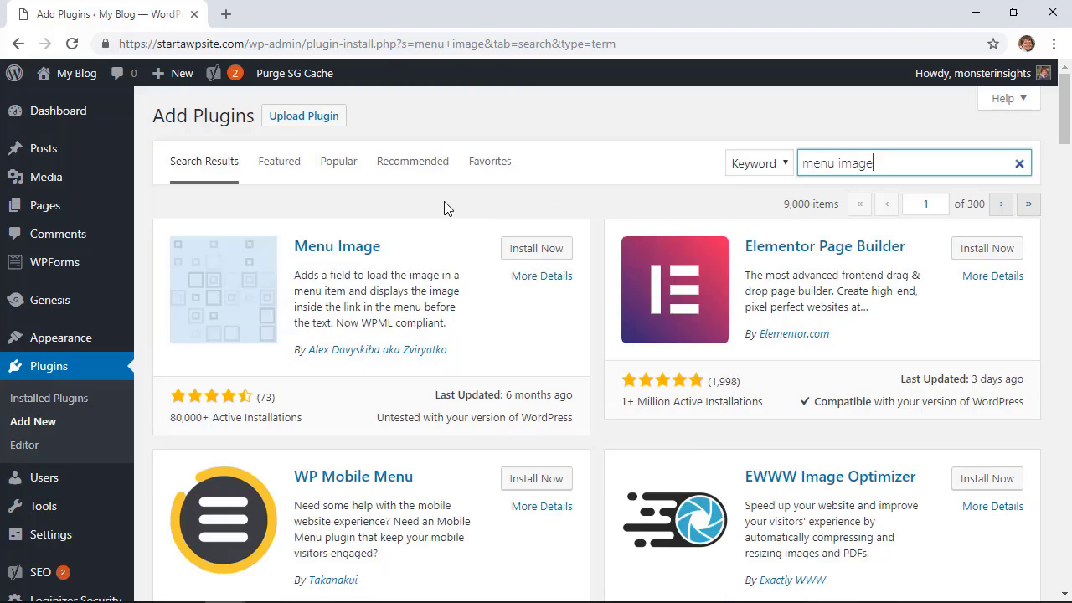
click(550, 253)
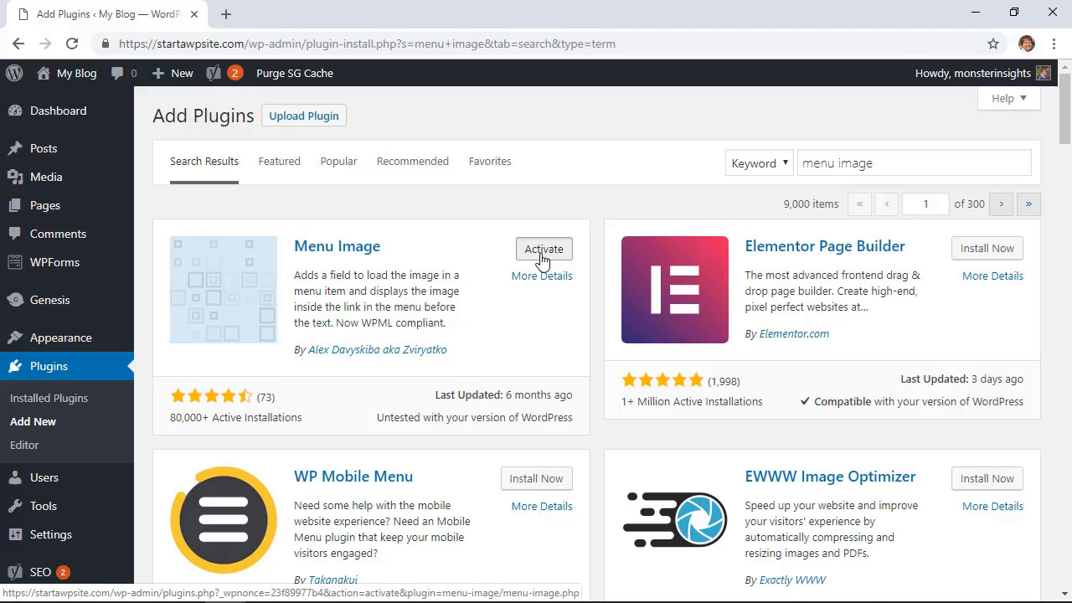
click(543, 255)
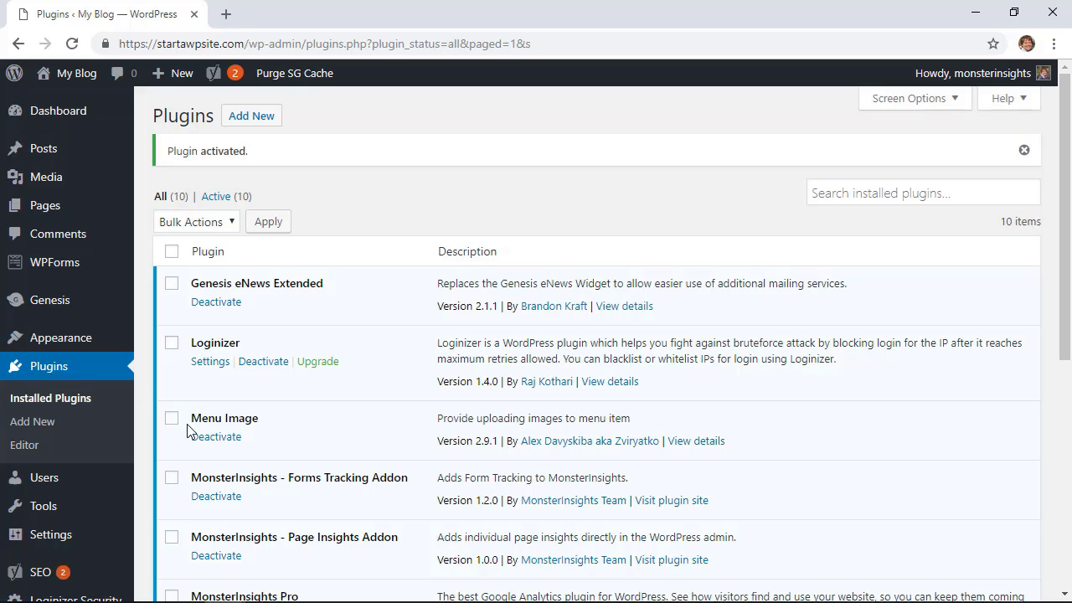
In the Main menu, give the Home item the house icon as its menu image, with image size Menu-24x24
mouse_move(90, 336)
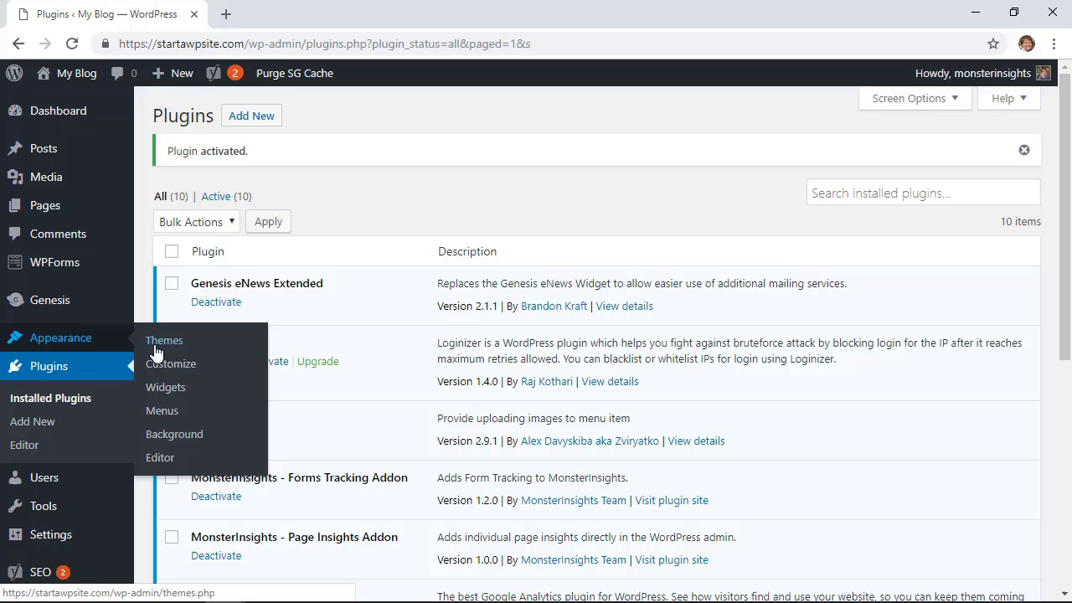
click(162, 410)
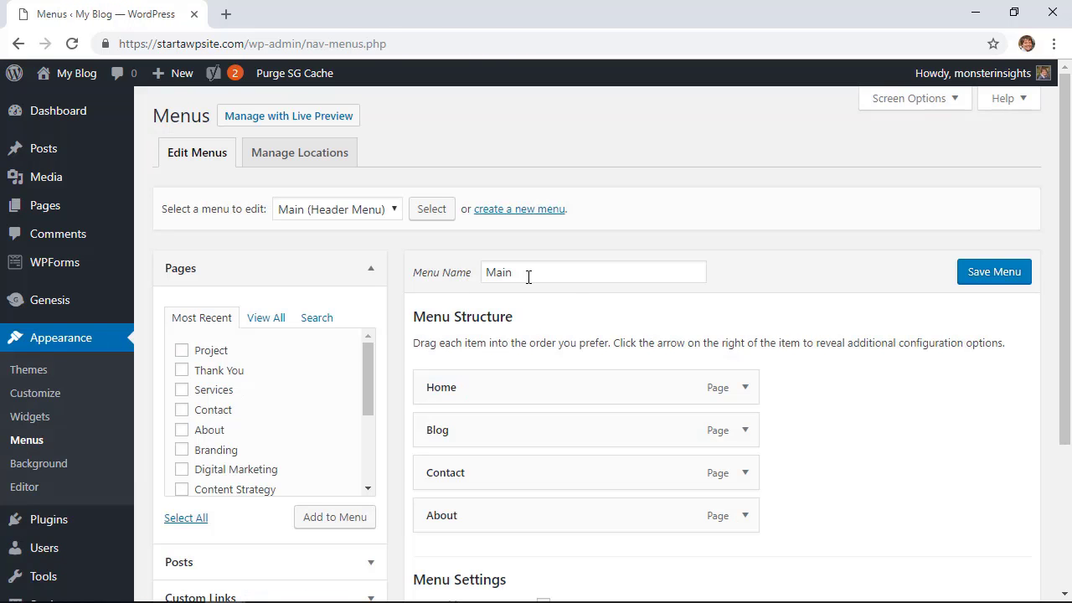
scroll(528, 276, down, 2)
click(742, 215)
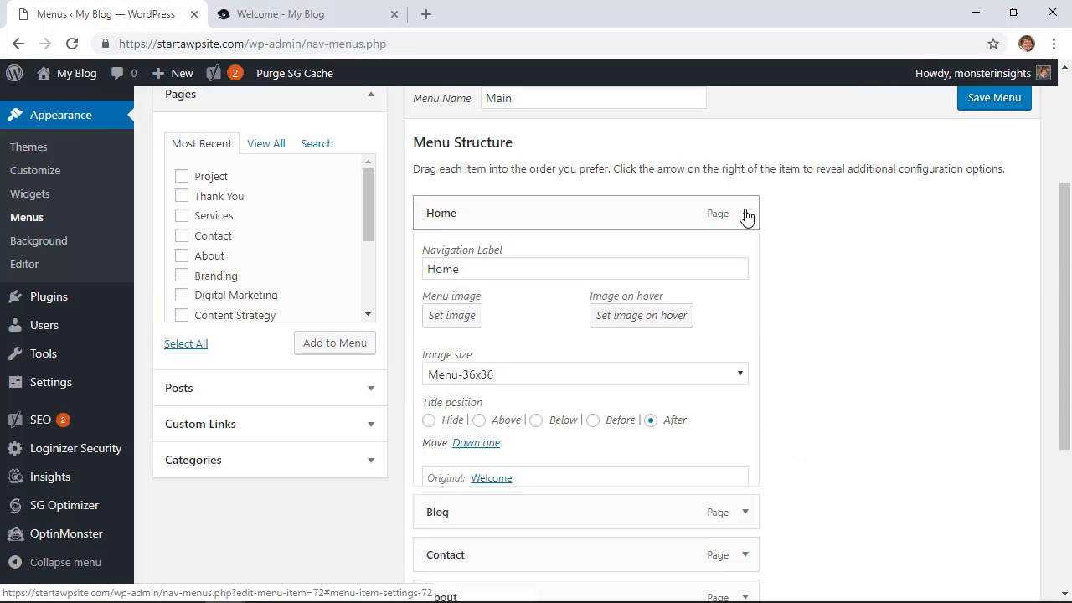
click(469, 318)
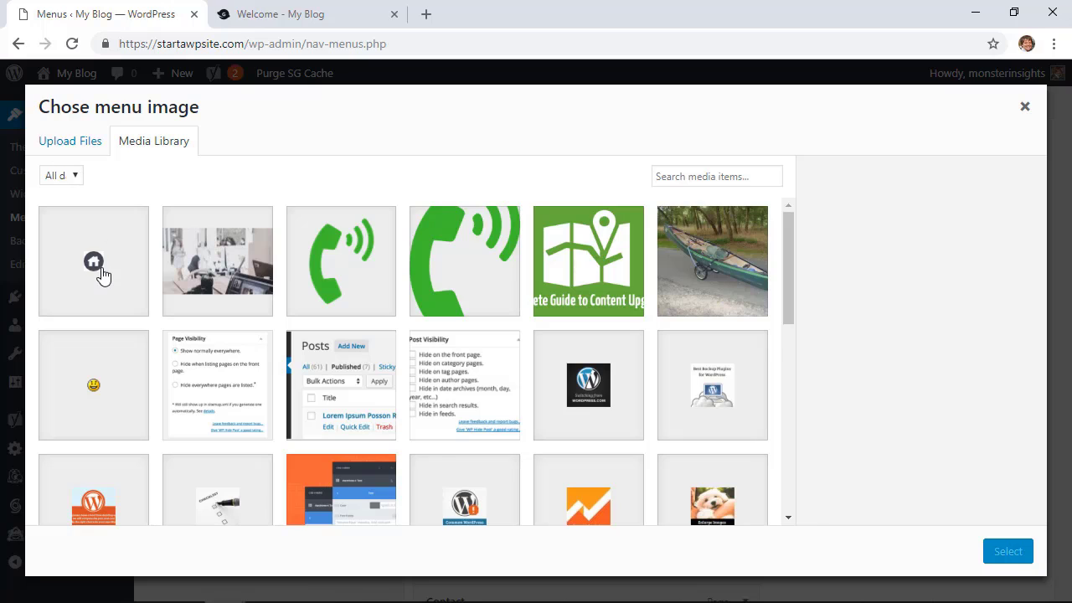
click(99, 272)
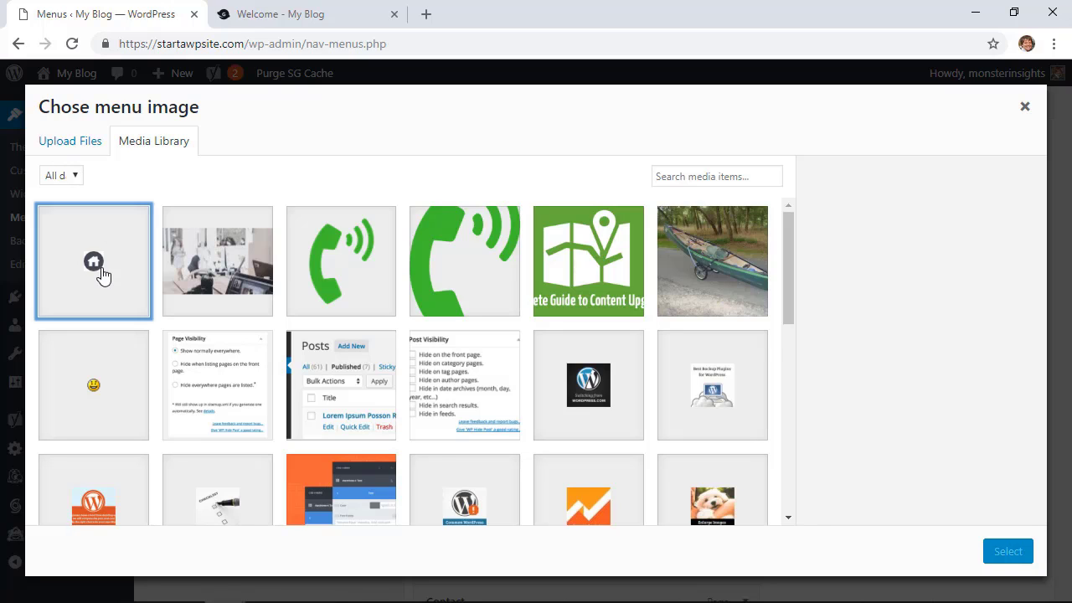
click(1005, 551)
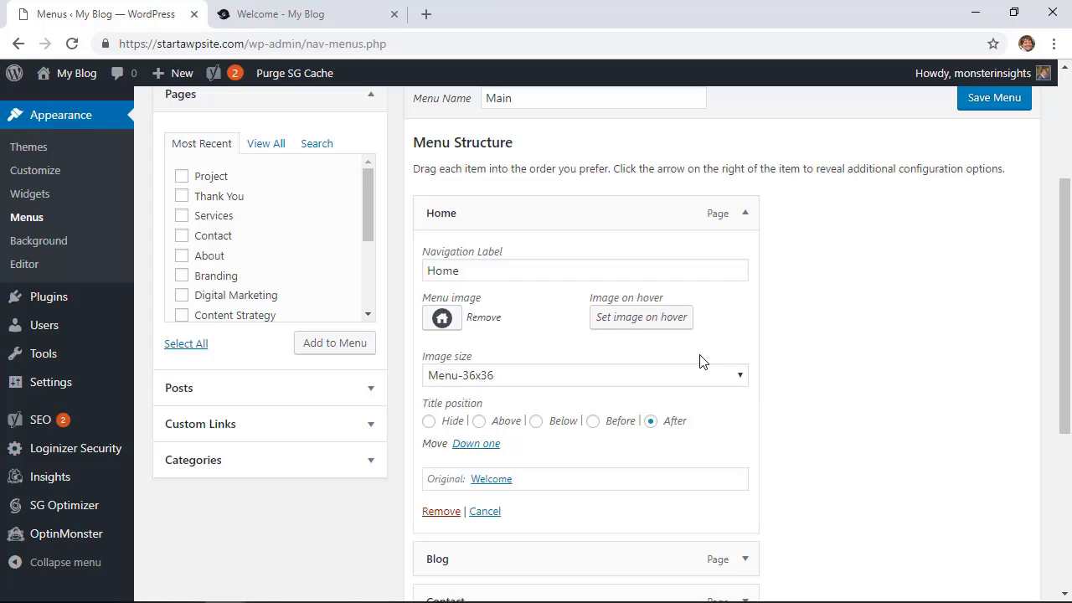
click(536, 382)
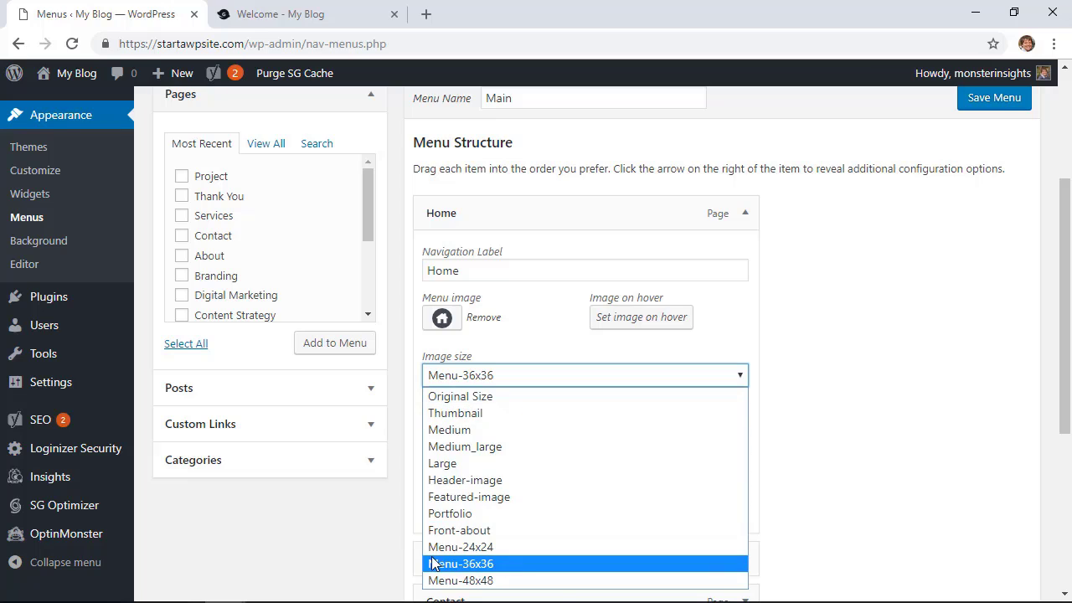
click(487, 548)
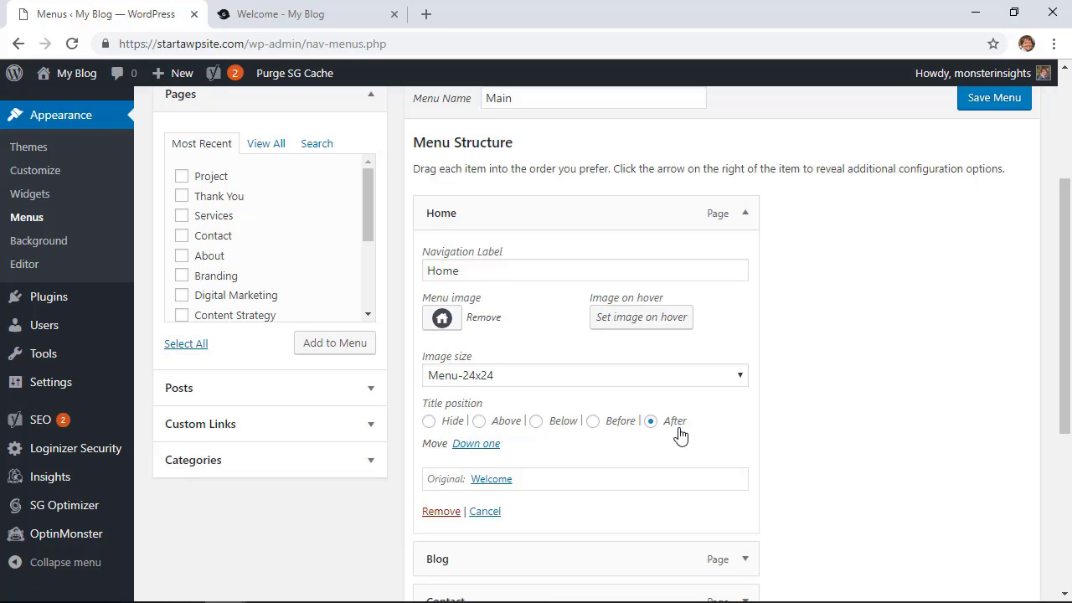
Collapse the Home item and assign blog.jpg as the Blog item's menu image
click(745, 213)
click(743, 255)
click(451, 356)
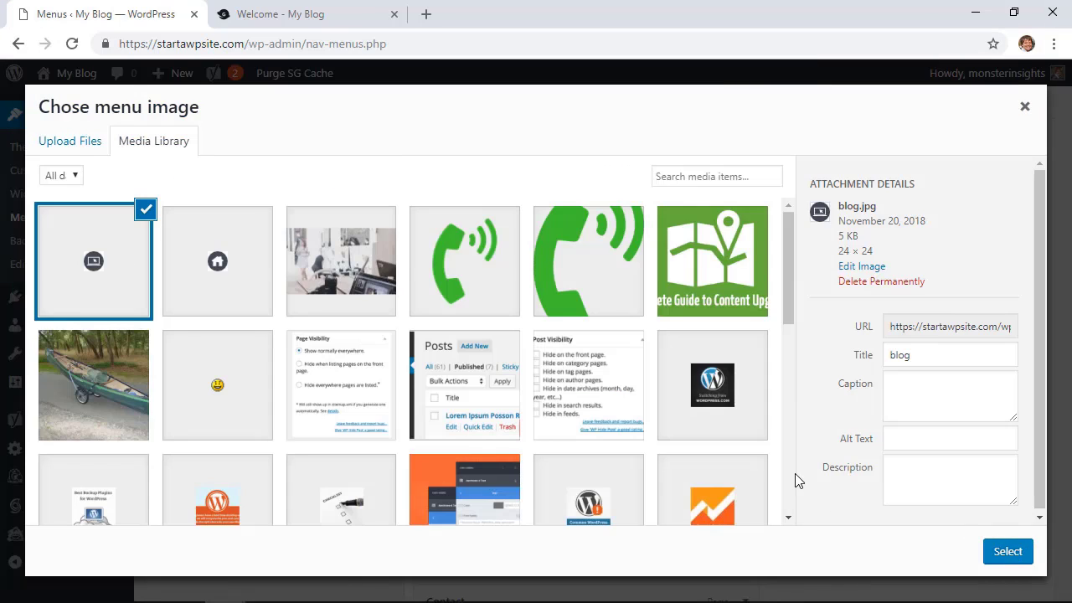
click(1007, 550)
Upload contact.jpg as the Contact item's menu image, with image size Menu-24x24
click(530, 418)
click(542, 384)
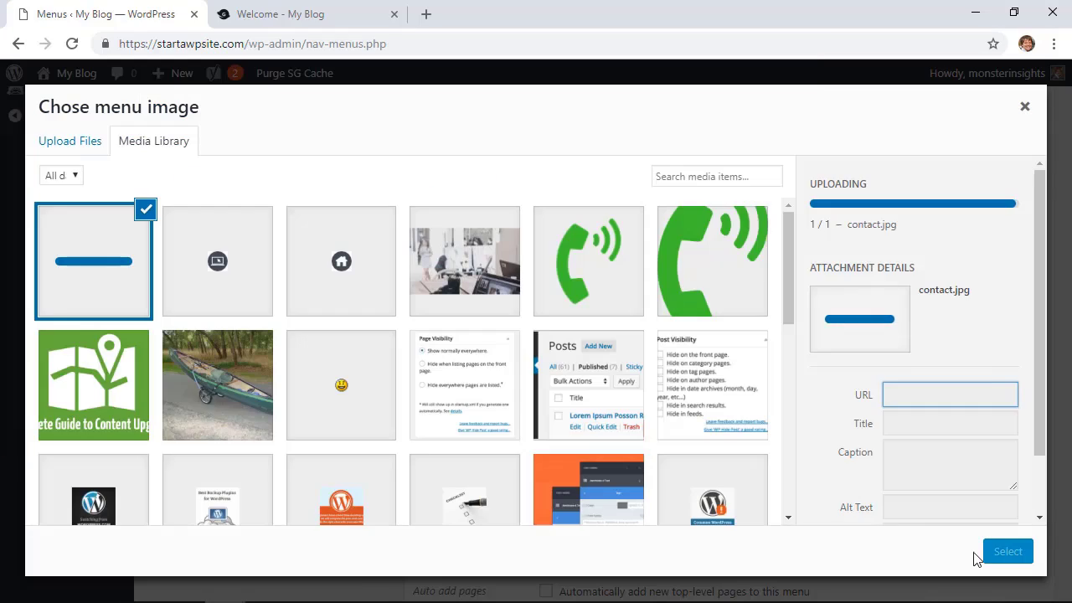
click(1007, 551)
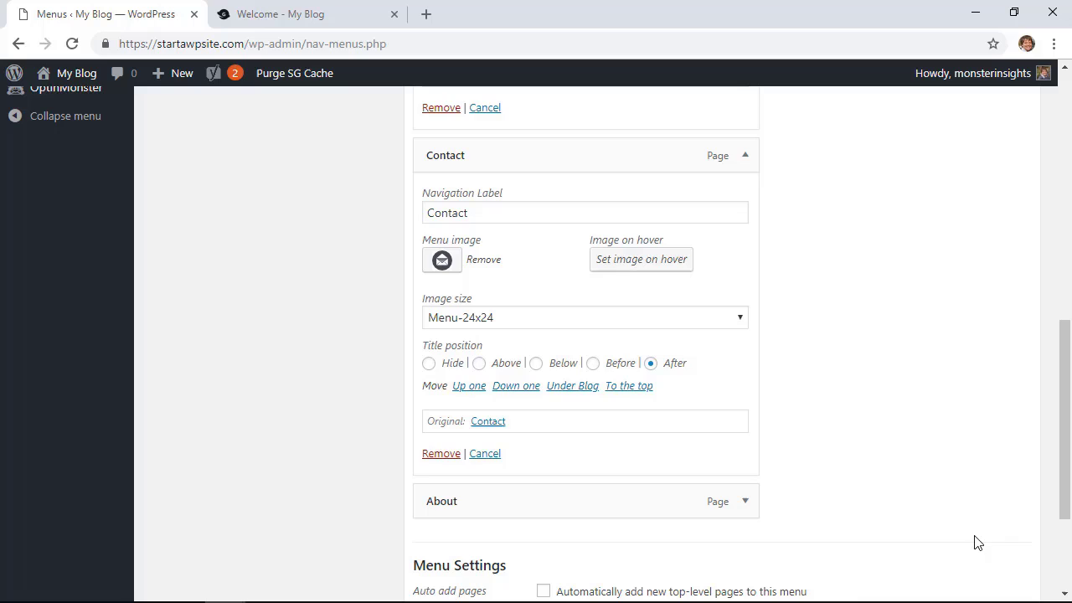
Upload the person icon and assign it as the About item's menu image
click(746, 500)
scroll(748, 318, down, 3)
click(455, 330)
click(86, 142)
click(505, 266)
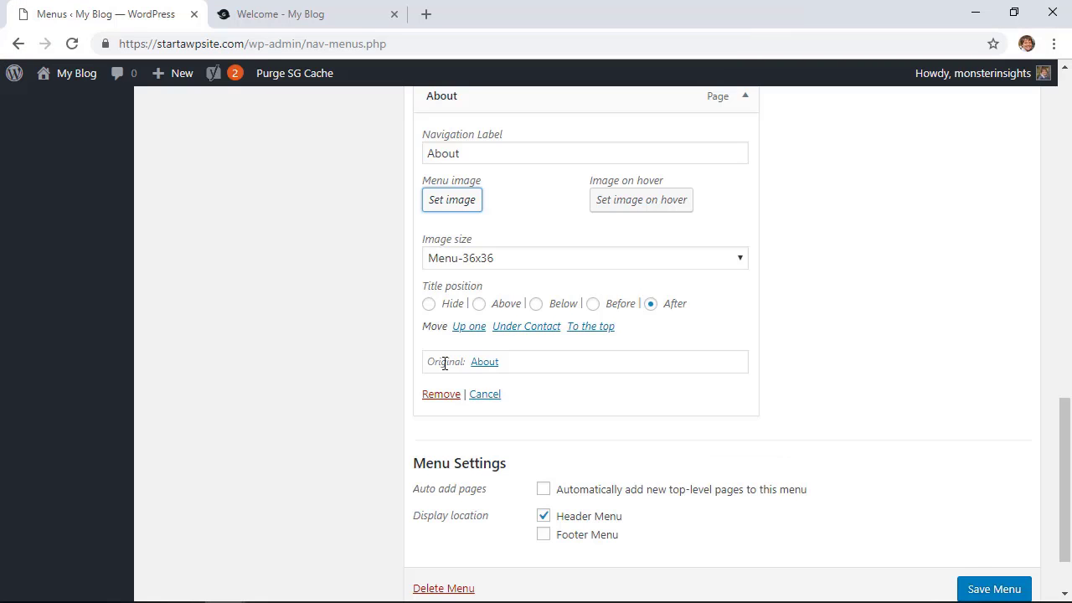
click(452, 200)
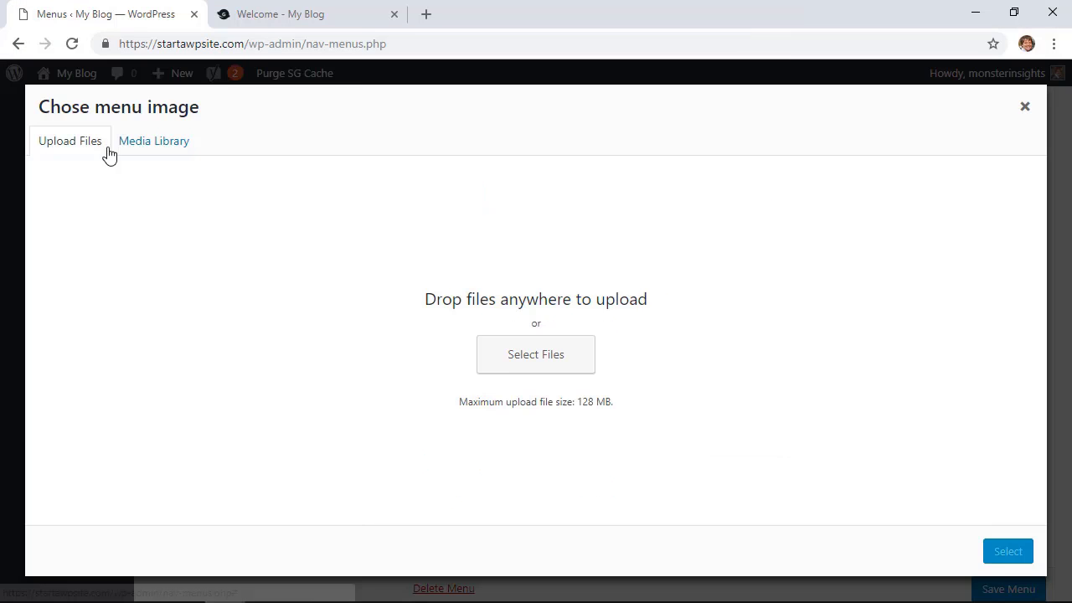
click(536, 355)
click(215, 181)
click(661, 424)
click(1005, 550)
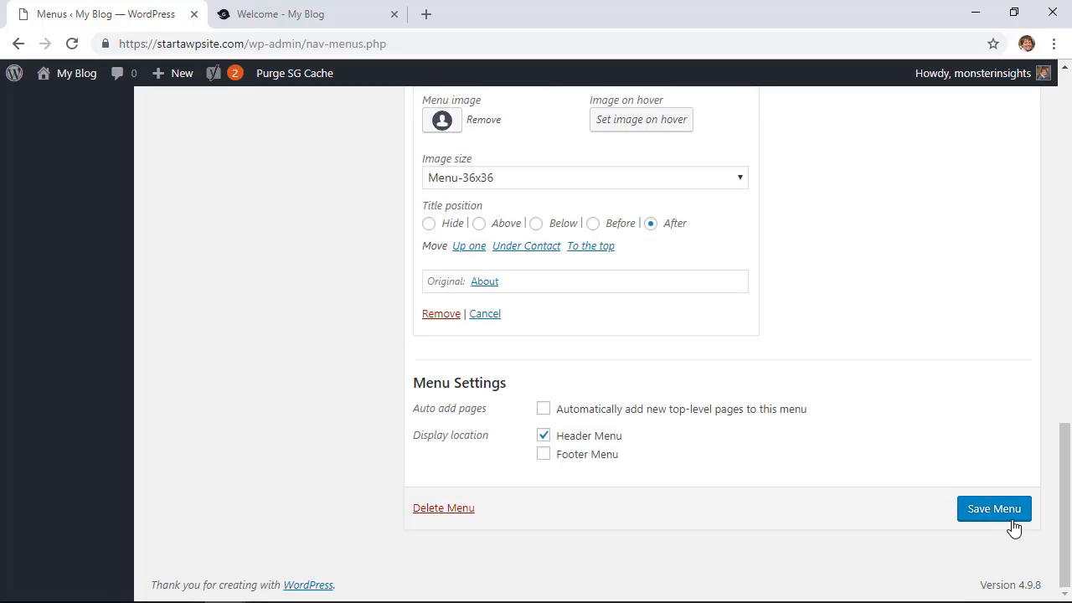
Save the Main menu and view the header navigation on the site's front page
click(1010, 519)
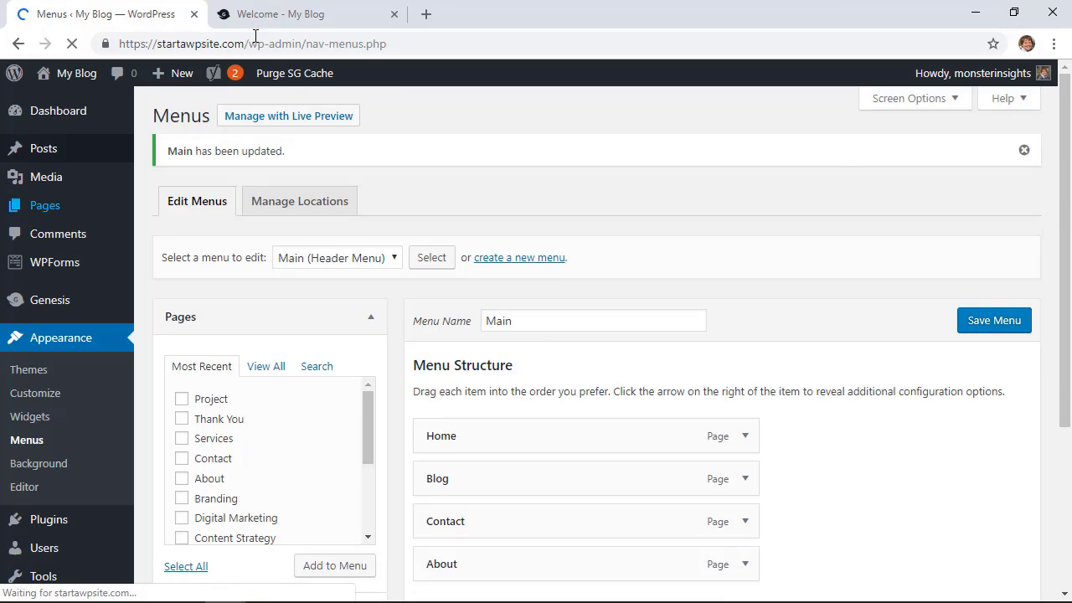
click(285, 14)
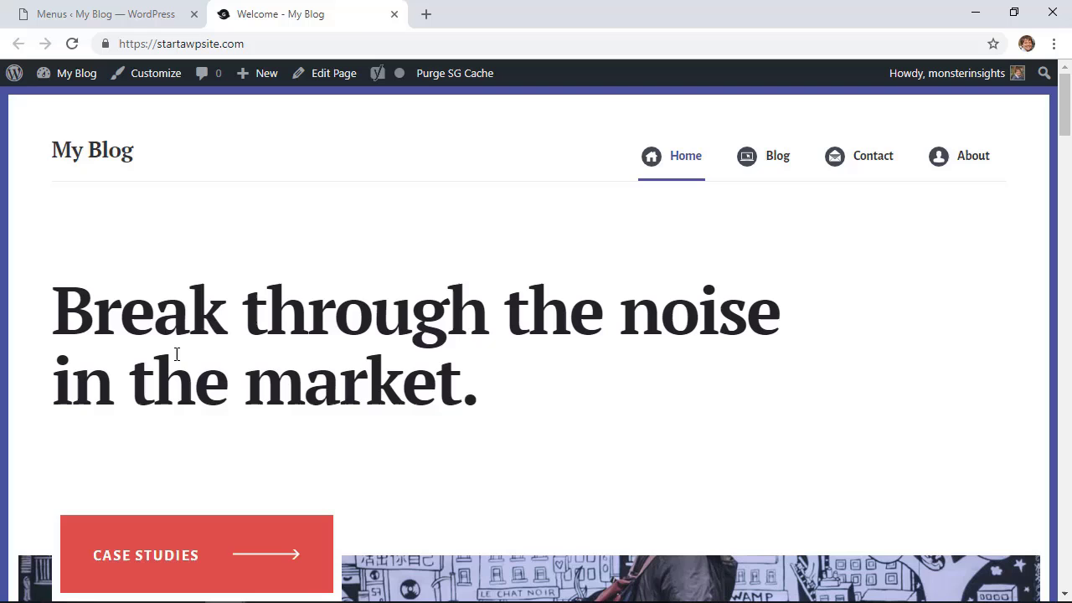
Return to the WordPress admin, then deactivate the Menu Image plugin and delete it
click(126, 23)
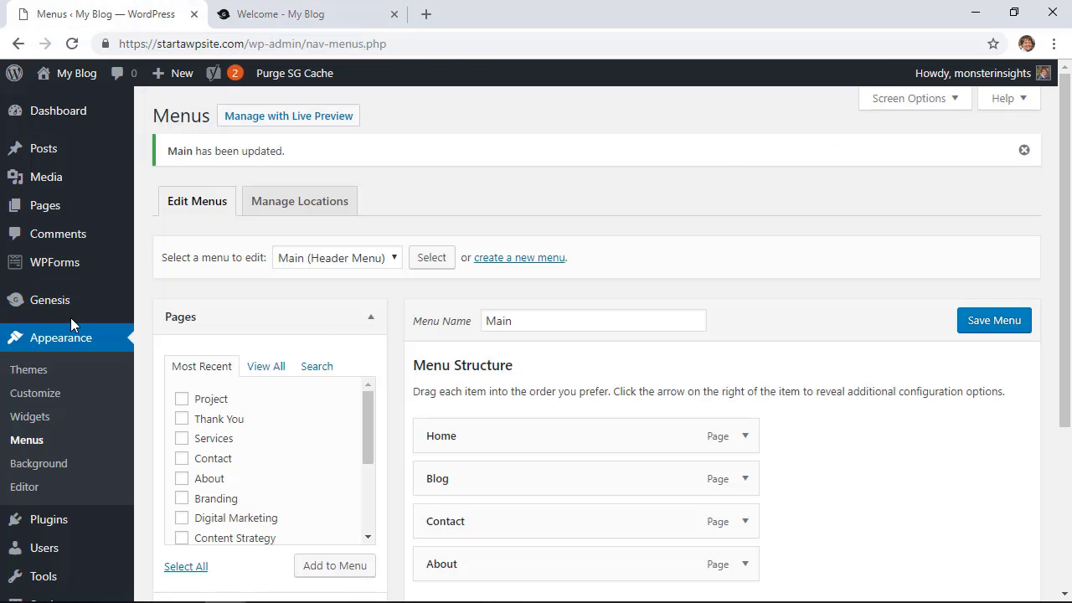
click(34, 520)
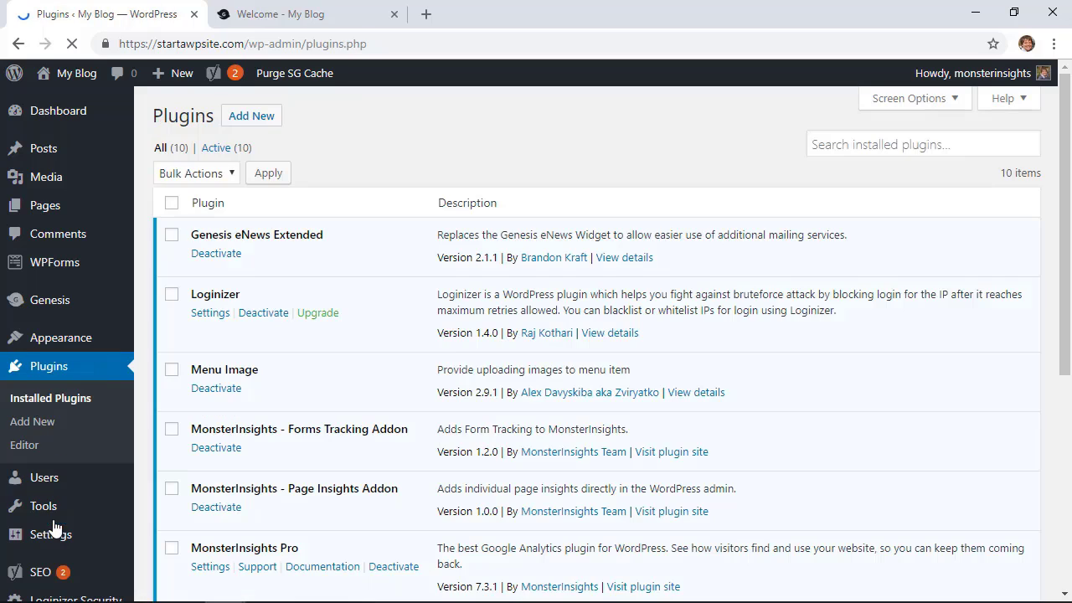
click(216, 387)
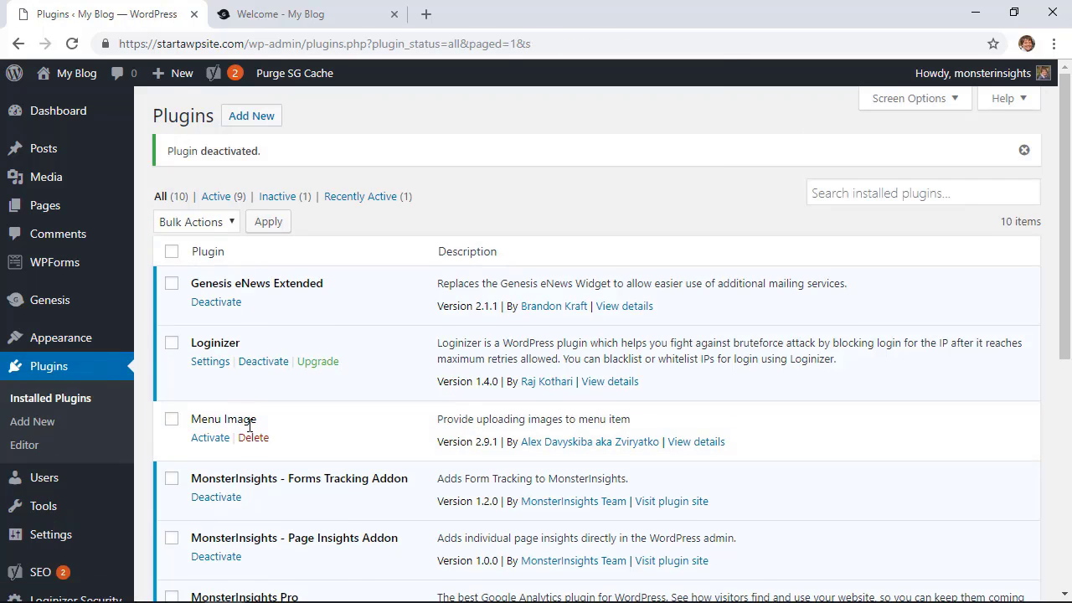
click(253, 438)
click(611, 140)
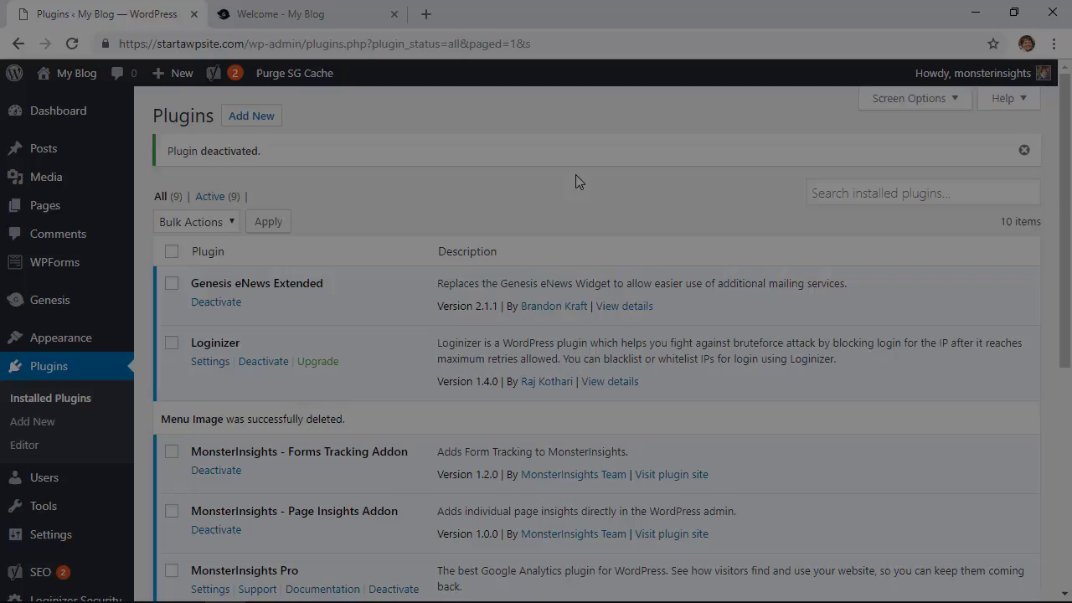
Open the Main menu for editing again from the dashboard and expand the Home item's settings
click(79, 109)
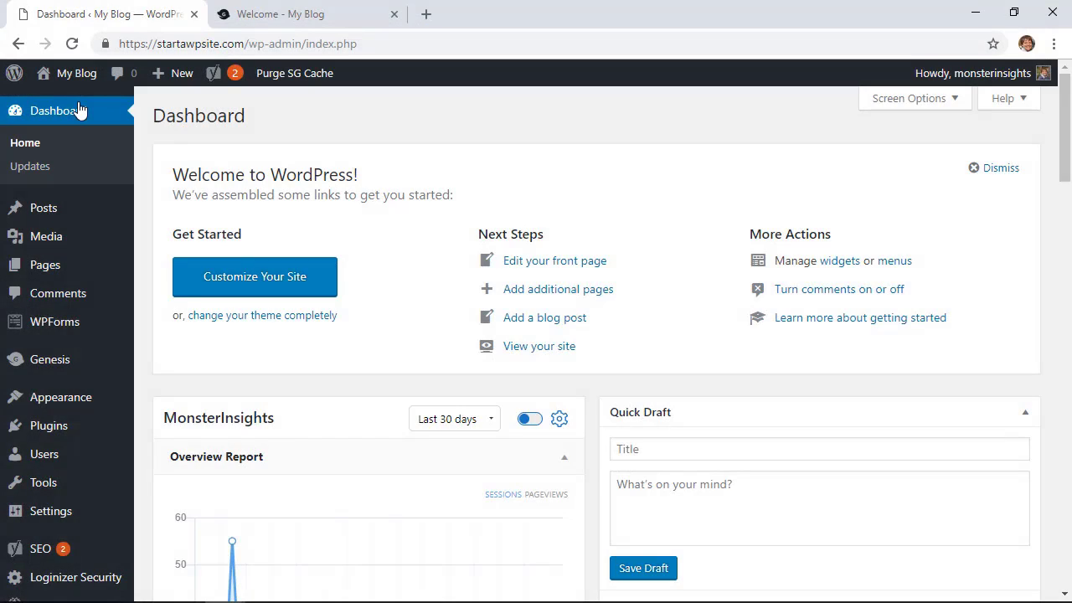
mouse_move(66, 408)
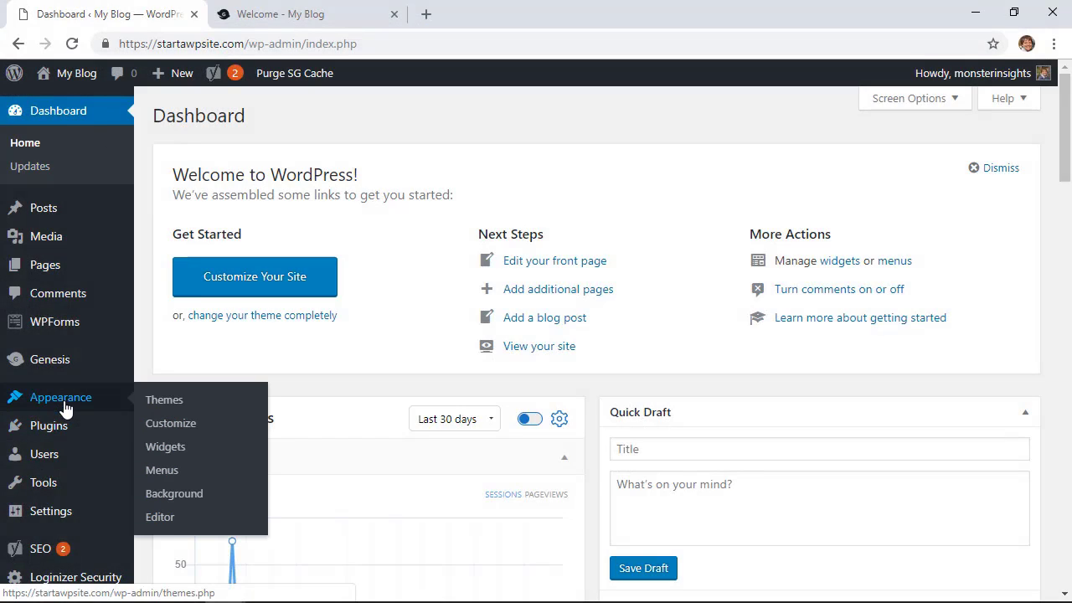
click(173, 473)
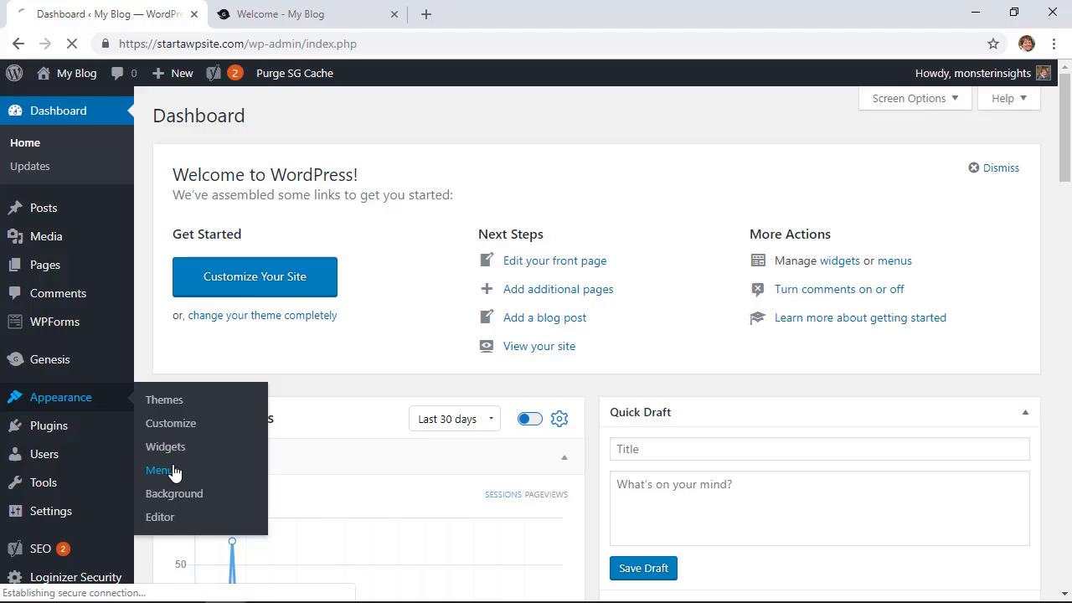
scroll(426, 381, down, 1)
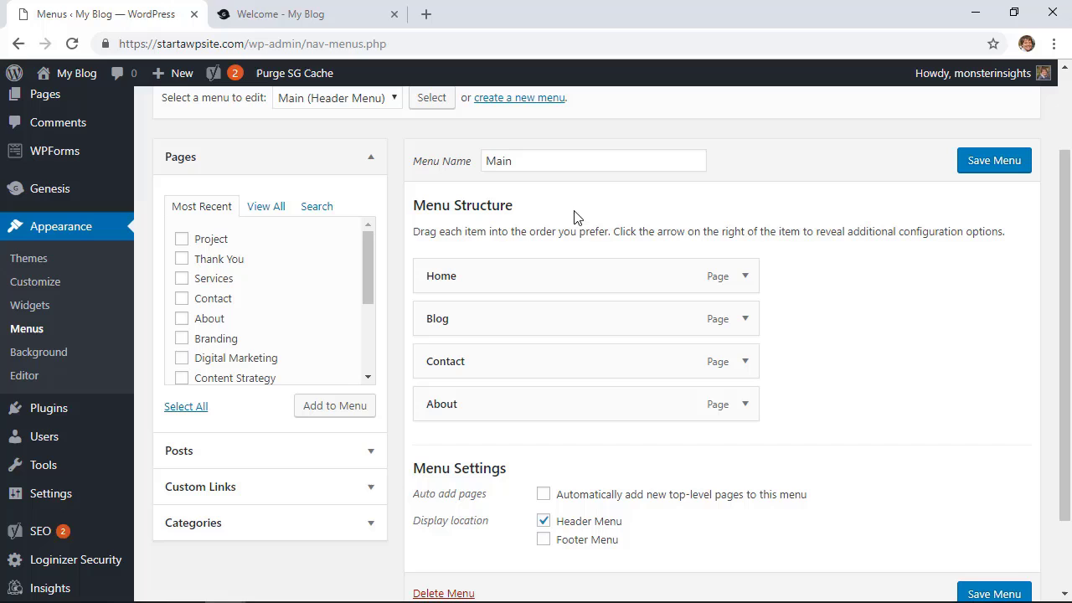
click(745, 277)
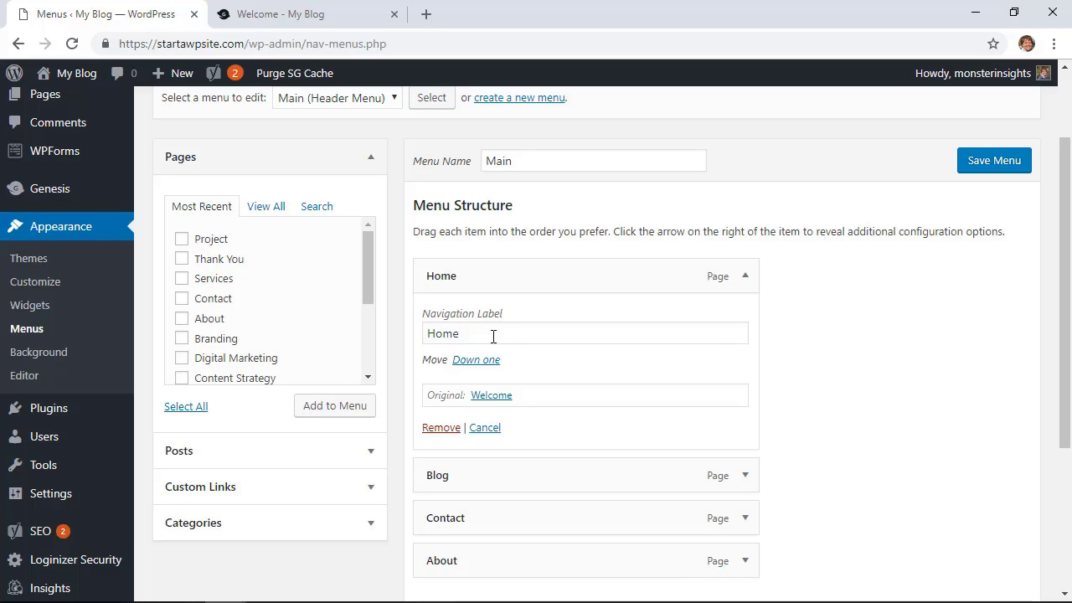
Enable the CSS Classes advanced property for menu items and close the screen options
scroll(598, 324, up, 2)
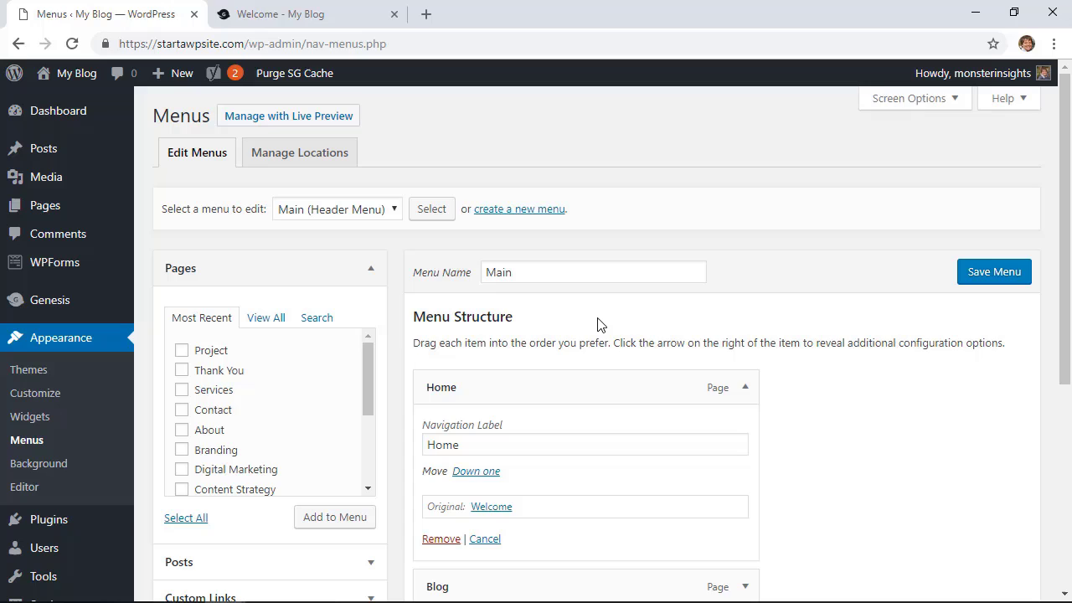
click(915, 110)
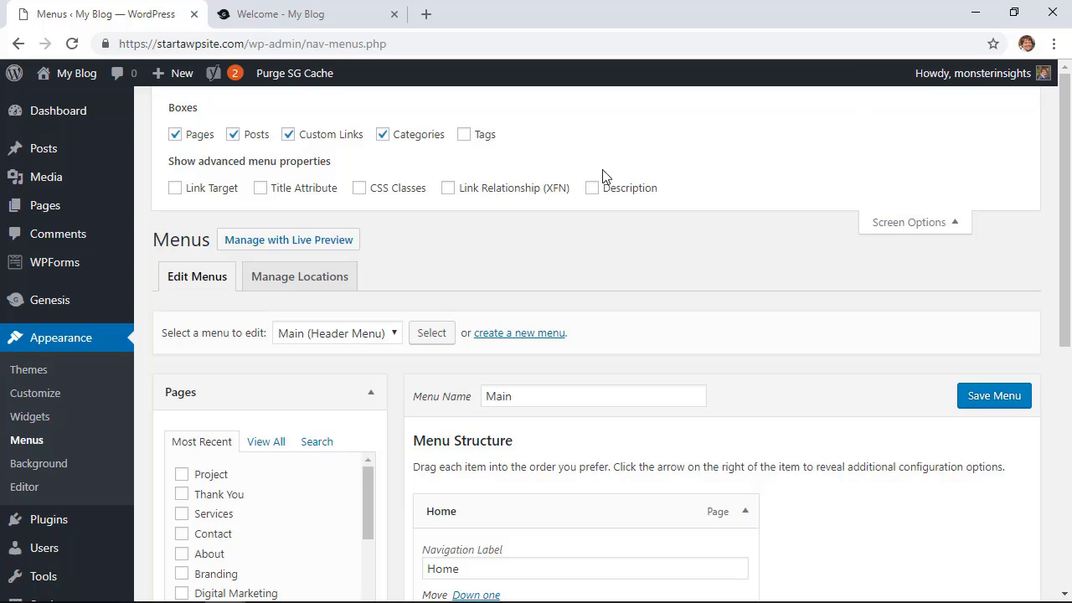
click(359, 190)
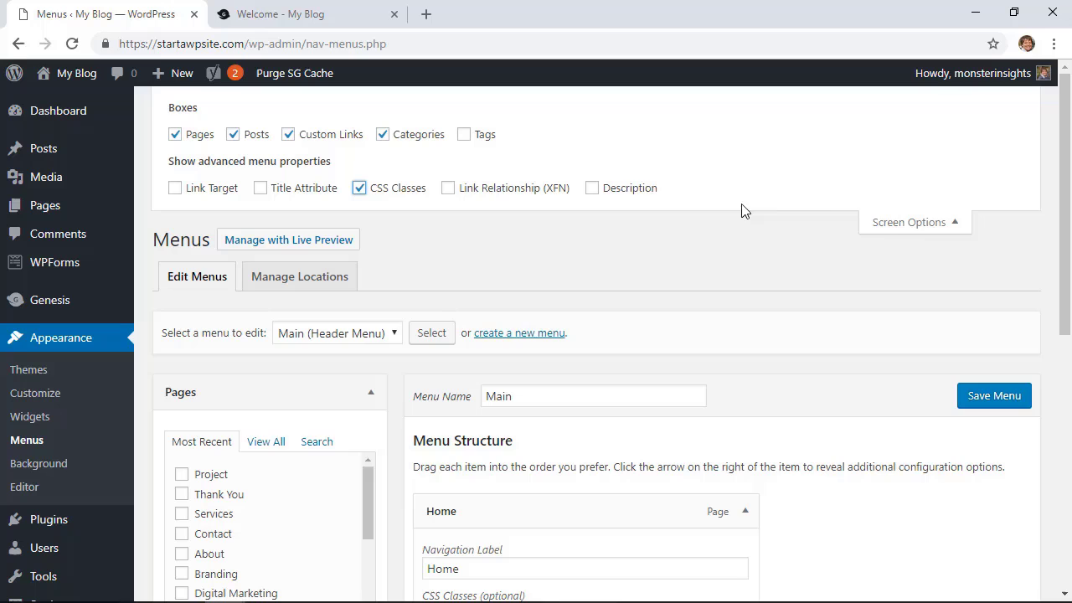
click(890, 224)
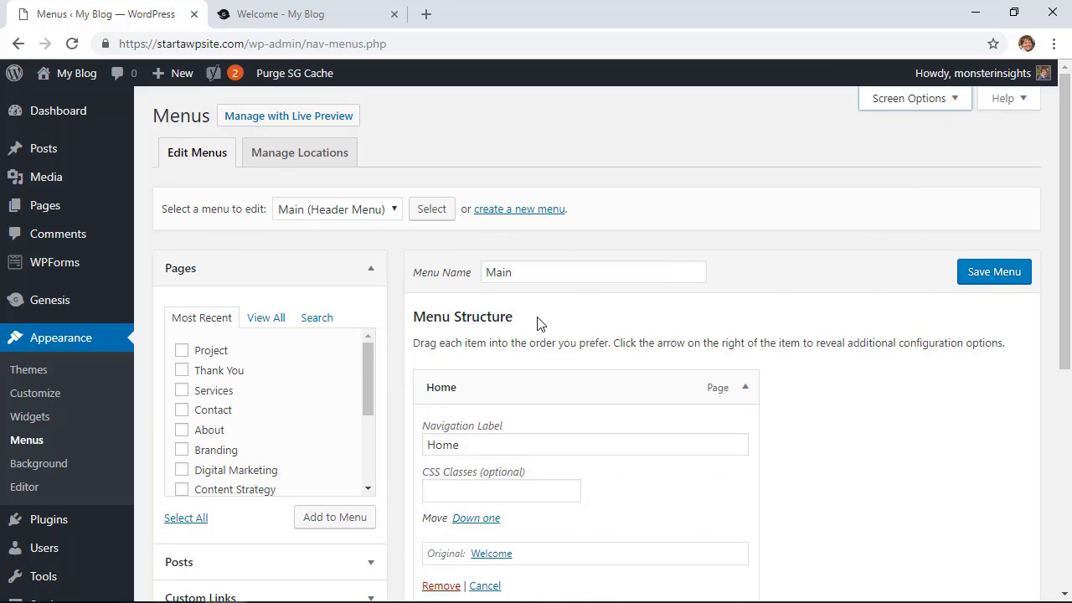
Assign the CSS class homeicon to the Home menu item and blogicon to the Blog menu item
scroll(538, 321, down, 3)
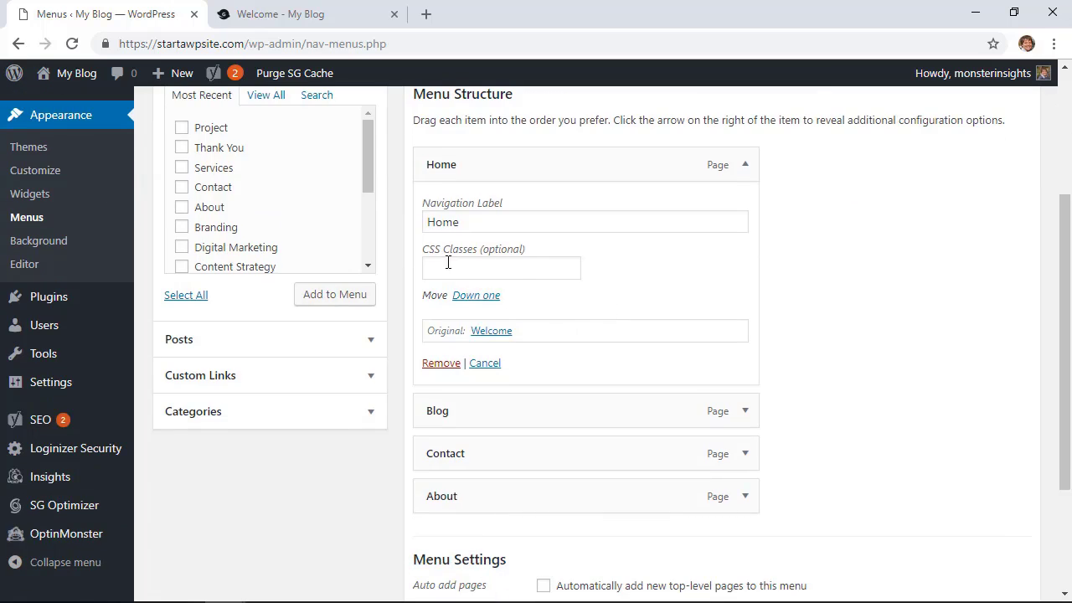
click(530, 262)
click(745, 411)
scroll(646, 279, down, 3)
click(536, 221)
text(blogicon)
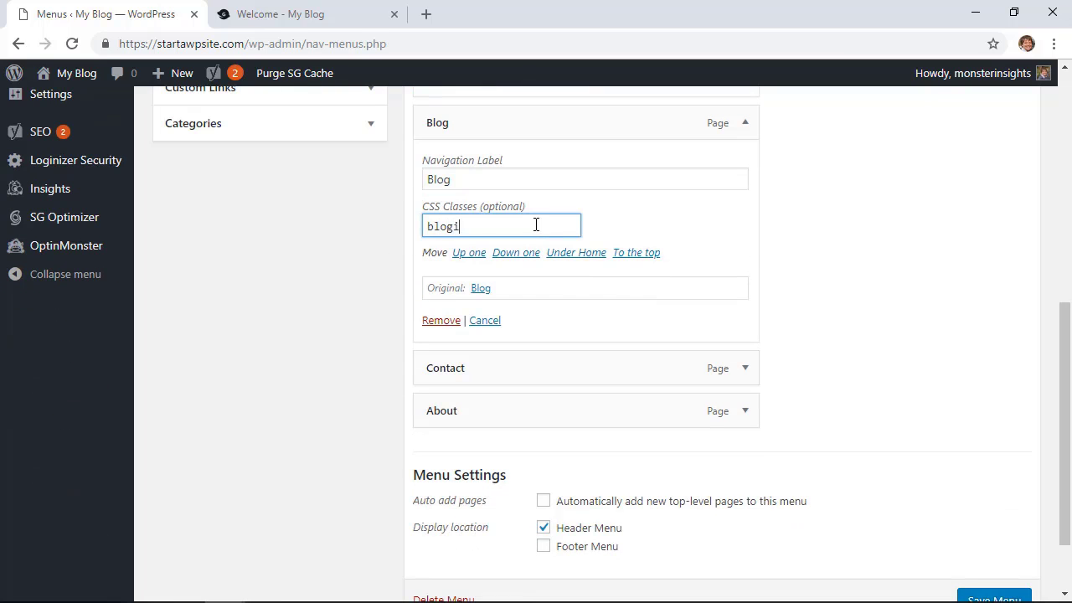
Assign the CSS class contacticon to the Contact menu item and abouticon to the About menu item
click(745, 372)
click(481, 469)
text(contacticon)
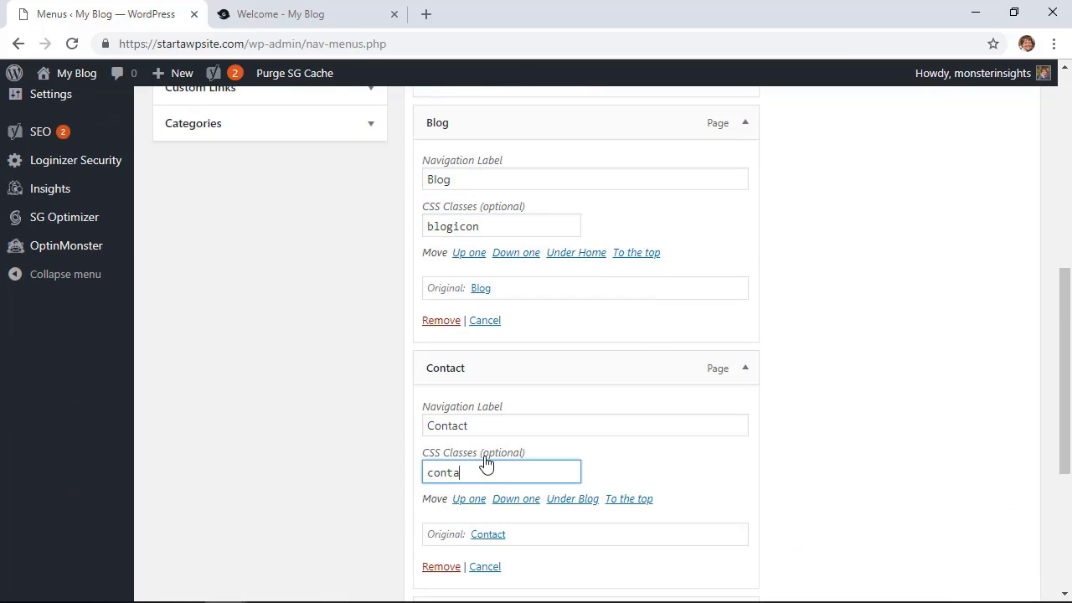
scroll(710, 362, down, 3)
click(711, 362)
click(455, 465)
text(abo)
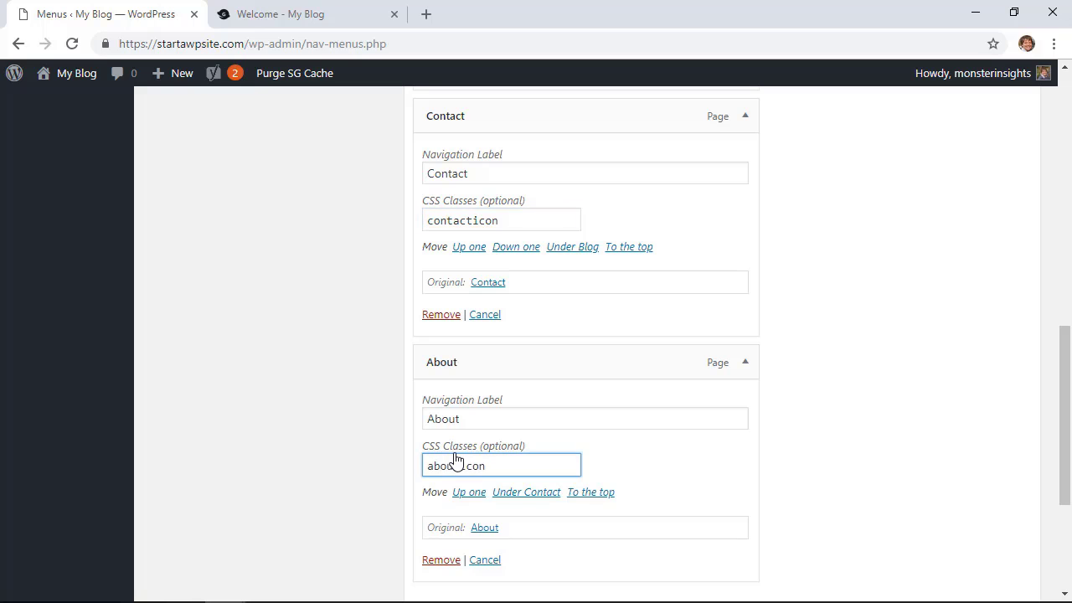
text(uticon)
Review the CSS classes of the menu items and save the Main menu
scroll(607, 377, up, 7)
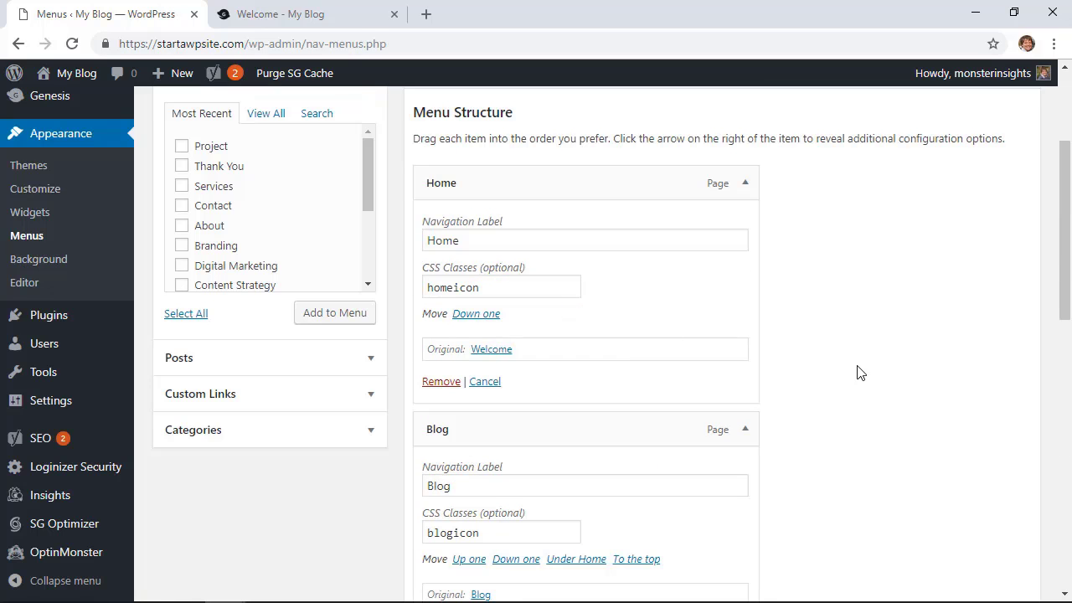
scroll(857, 372, down, 10)
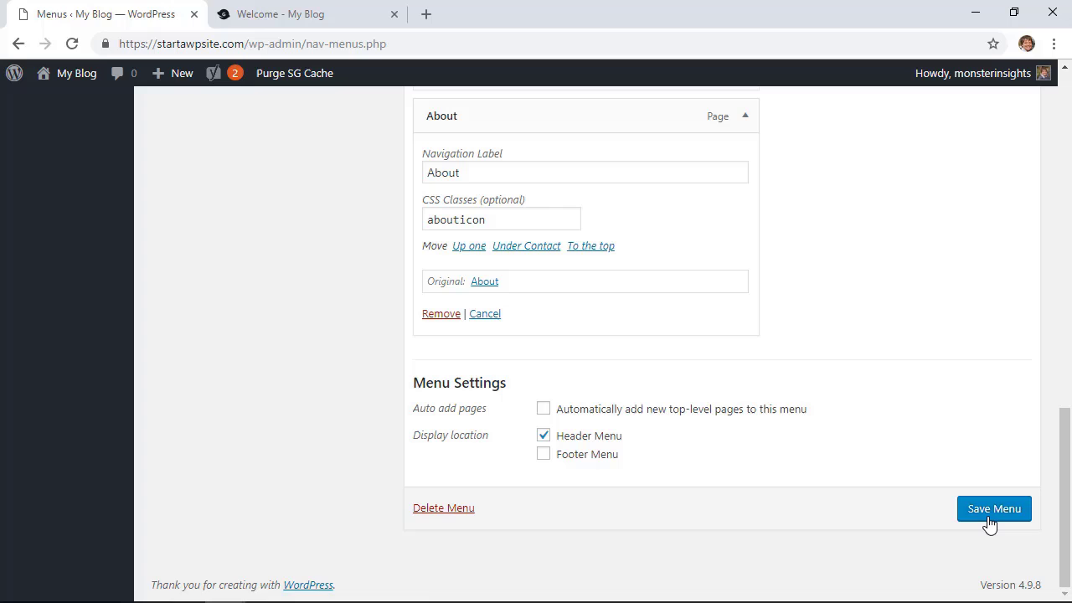
click(989, 524)
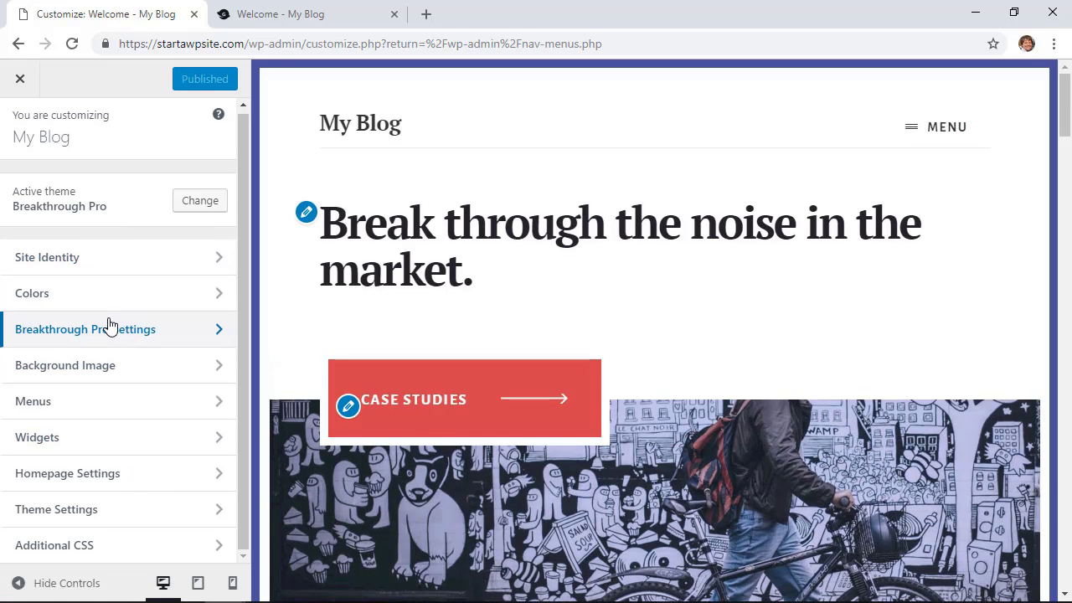
Open the theme's Additional CSS and paste the .homeicon background-image rule below the existing button hover styles
click(69, 548)
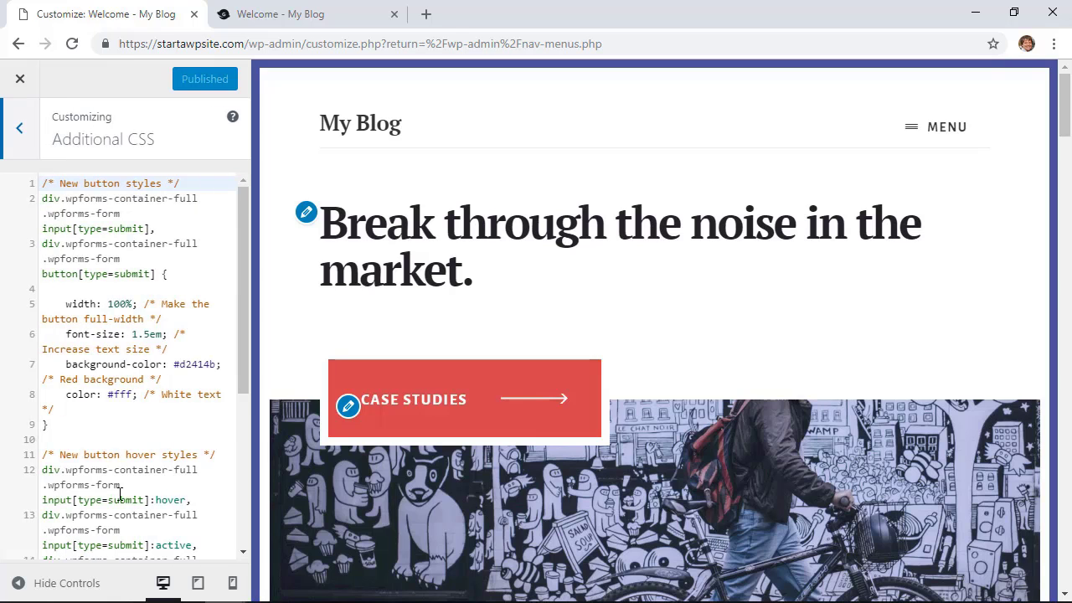
scroll(119, 494, down, 5)
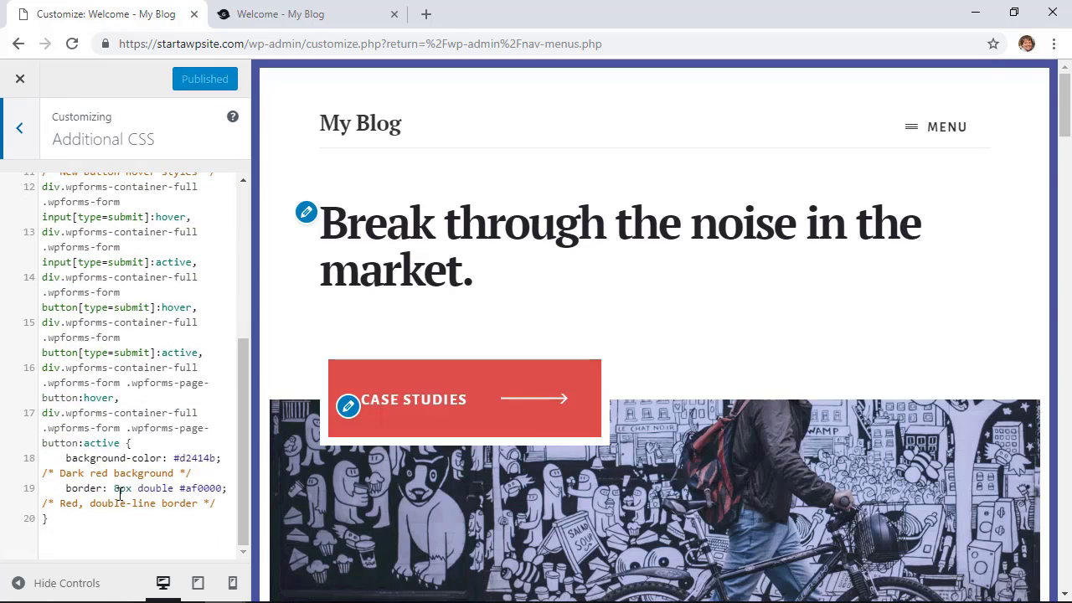
scroll(96, 539, up, 1)
click(95, 538)
click(67, 548)
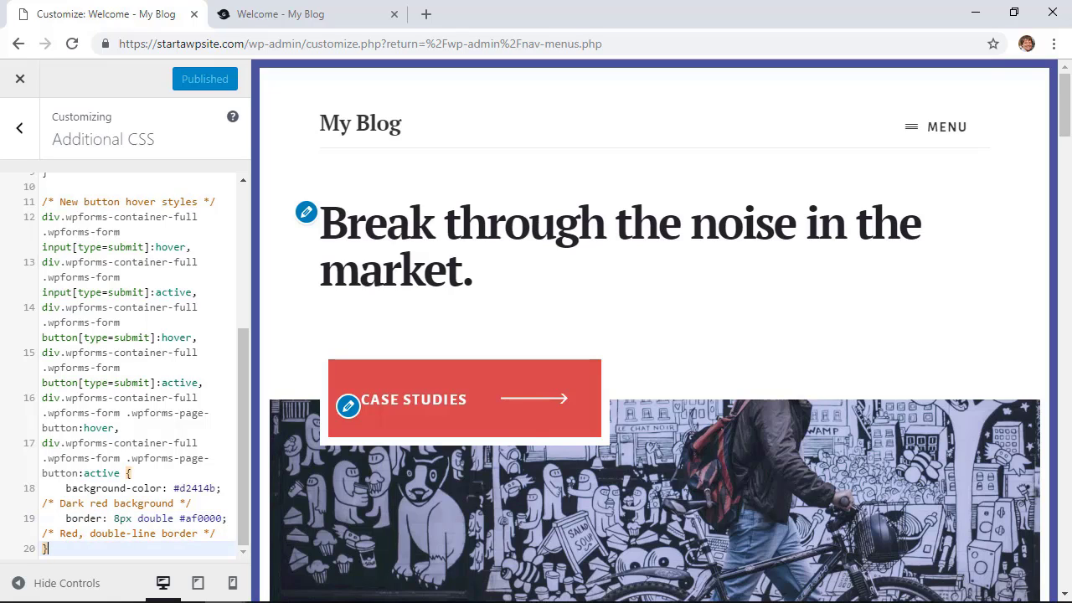
key(Return)
key(Return)
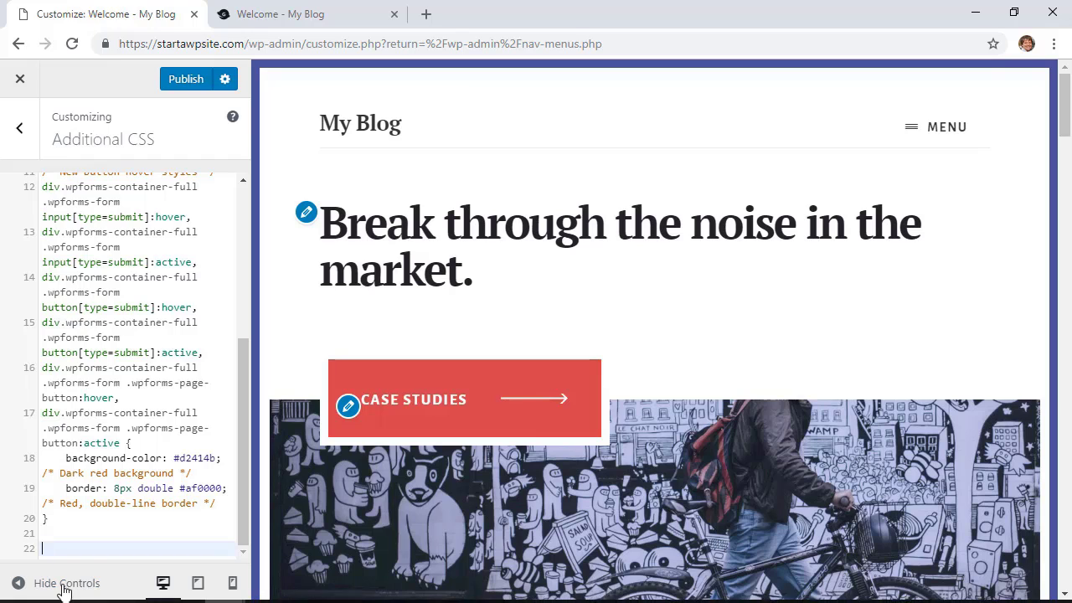
right_click(128, 542)
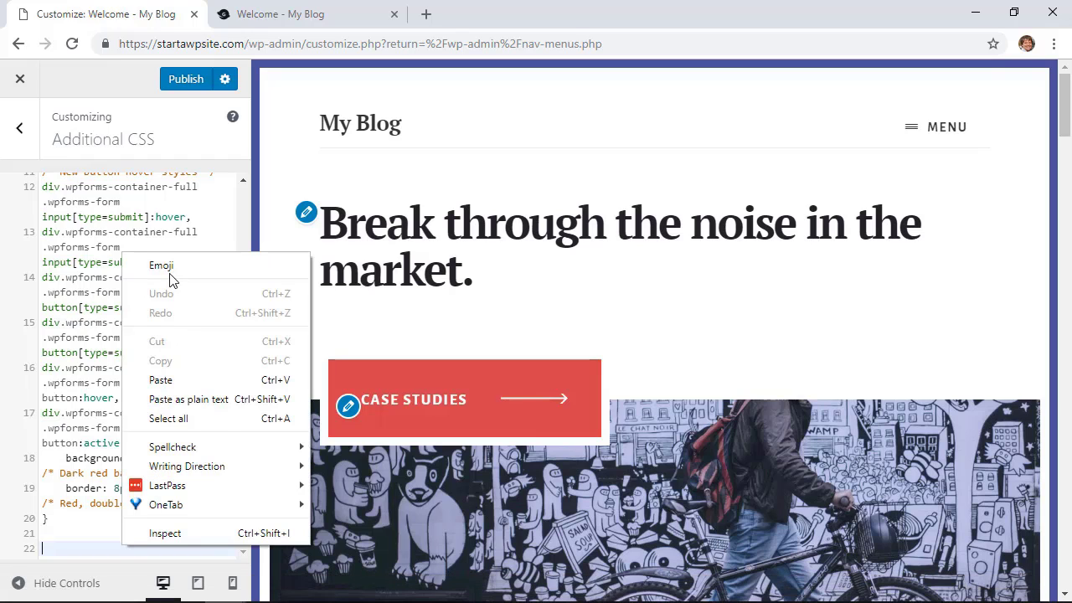
click(163, 379)
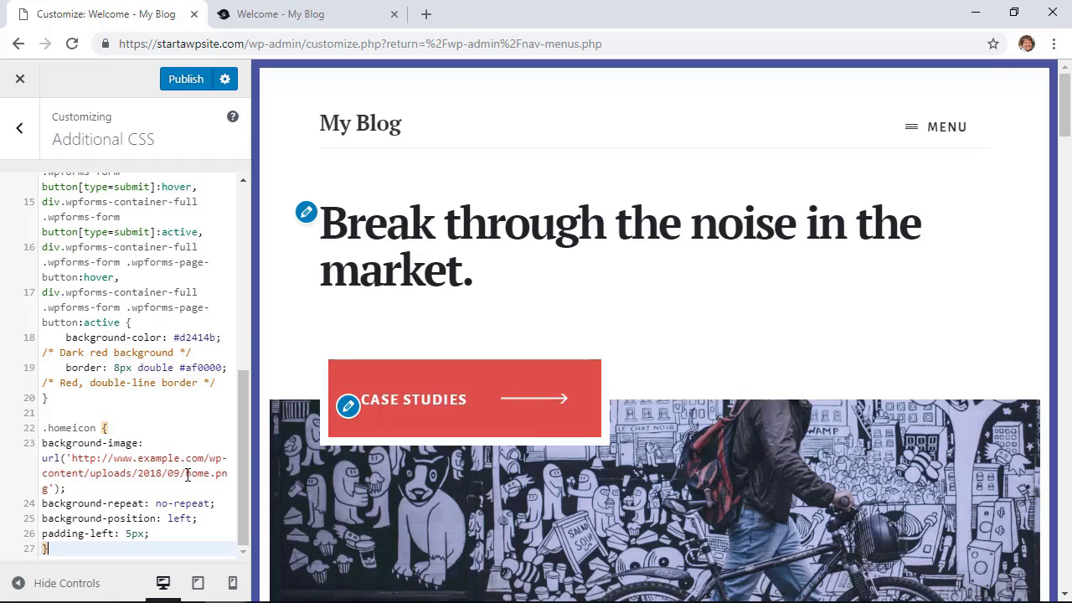
Paste two more copies of the .homeicon rule below it, renaming their selectors to .abouticon and .contacticon
text(.homeicon { background-image: url('http://www.example.com/wp-content/uploads/2018/09/home.png'); background-repeat: no-repeat; background-position: left; padding-left: 5px; })
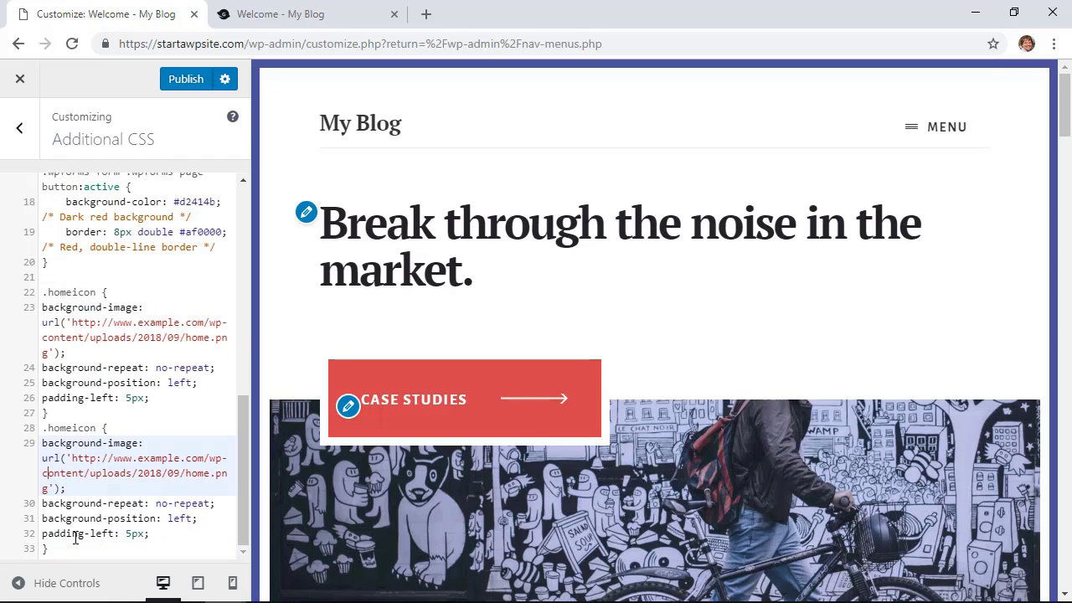
text(abouticon)
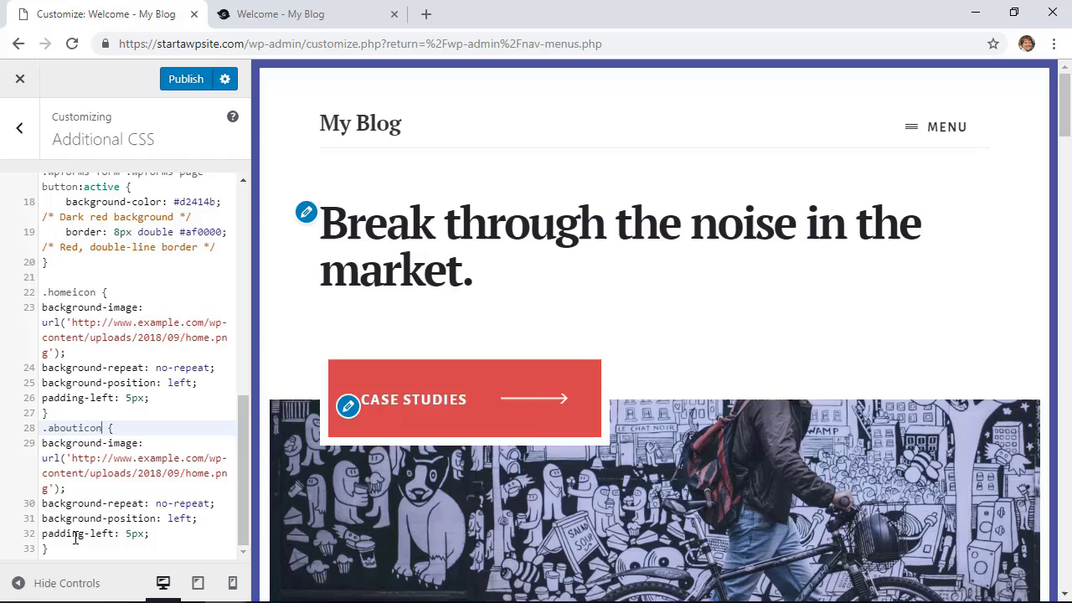
click(72, 549)
text(.homeicon { background-image: url('http://www.example.com/wp-content/uploads/2018/09/home.png'); background-repeat: no-repeat; background-position: left; padding-left: 5px; })
click(71, 428)
key(BackSpace)
key(BackSpace)
key(BackSpace)
key(BackSpace)
text(contact)
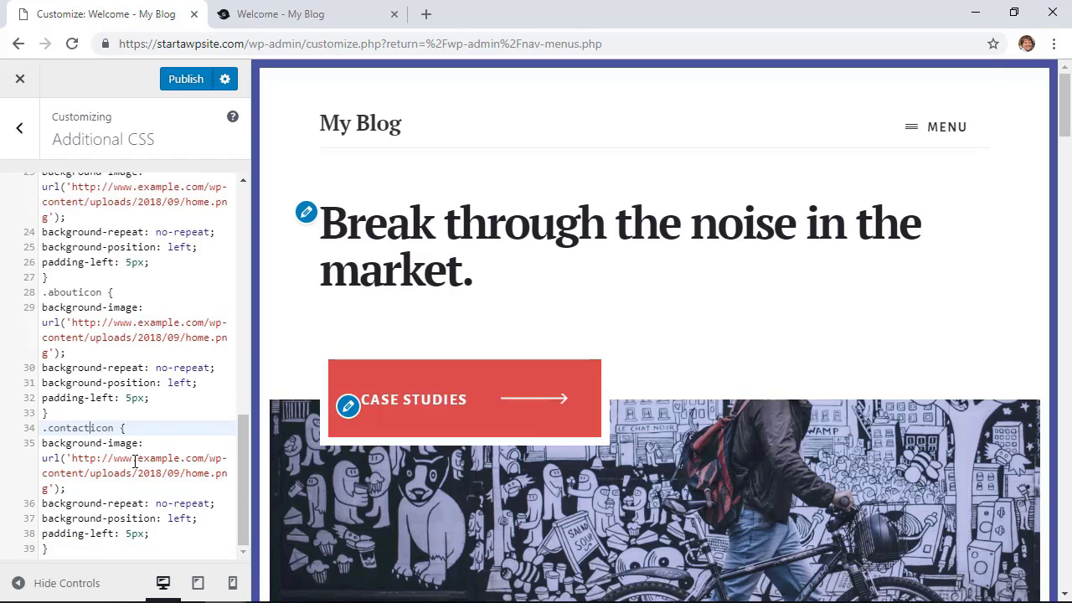
Paste another copy of the .homeicon rule at the end of the CSS and rename its selector to .blogicon
click(72, 549)
text(.homeicon { background-image: url('http://www.example.com/wp-content/uploads/2018/09/home.png'); background-repeat: no-repeat; background-position: left; padding-left: 5px; })
double_click(59, 428)
text(blogicon)
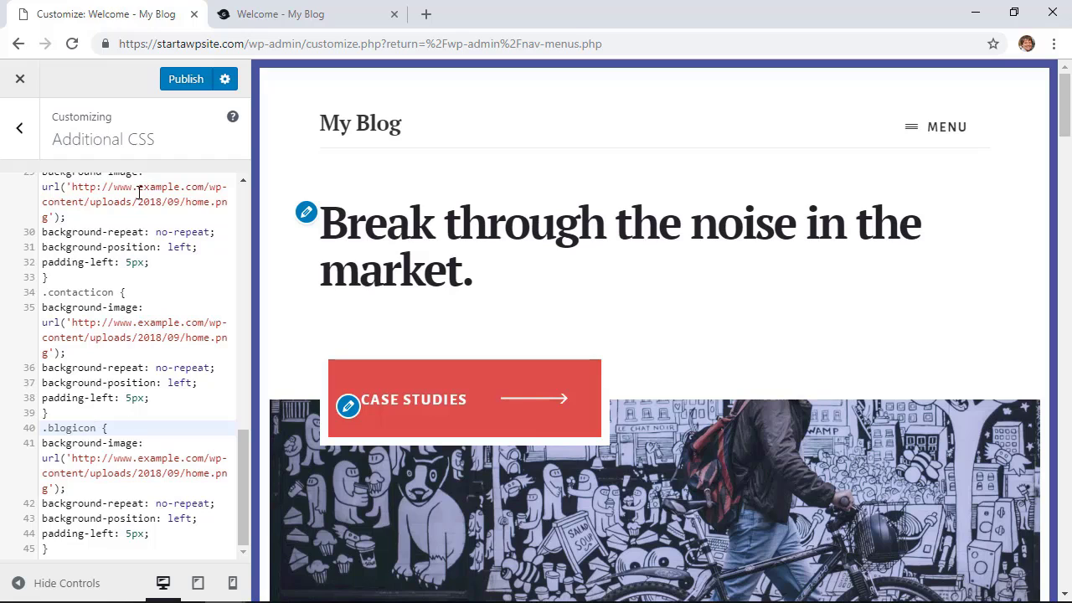
Switch to the site's other browser tab, open the Media Library and copy the file URL of about.jpg
click(265, 17)
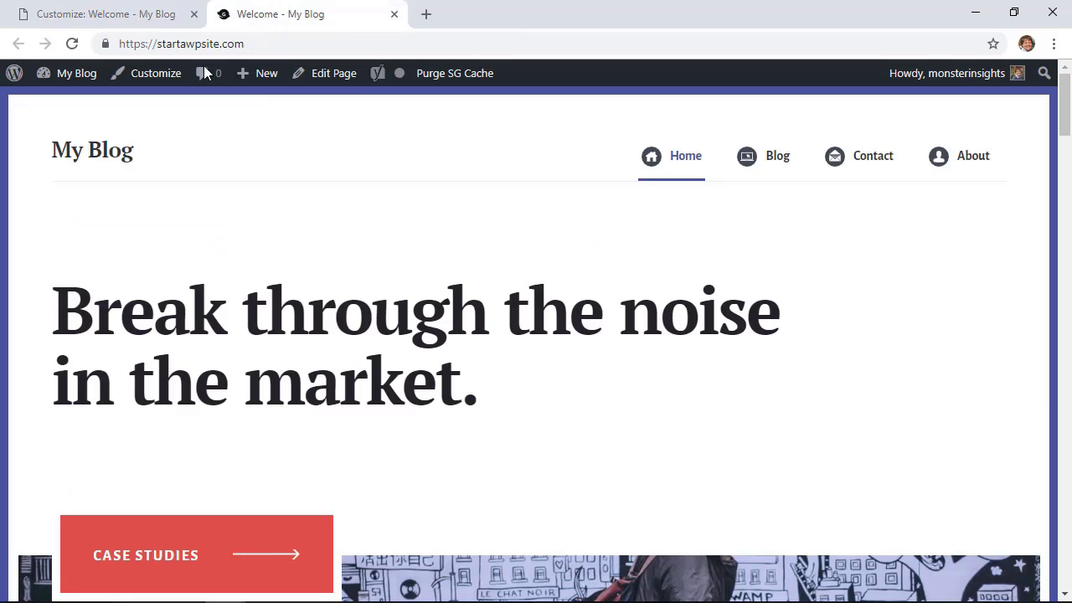
mouse_move(80, 89)
click(70, 107)
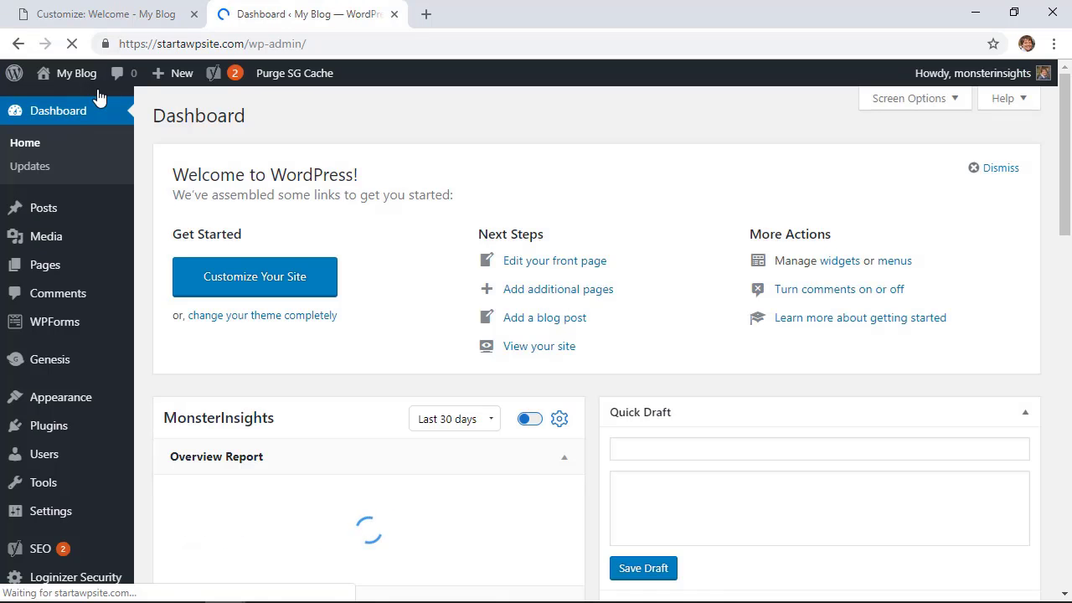
click(48, 238)
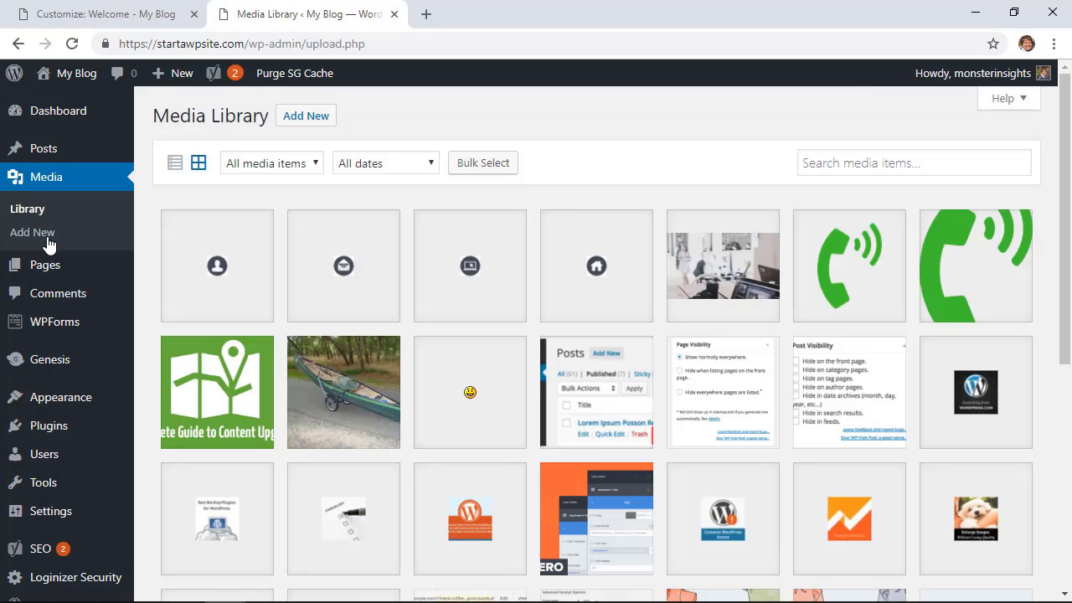
click(215, 284)
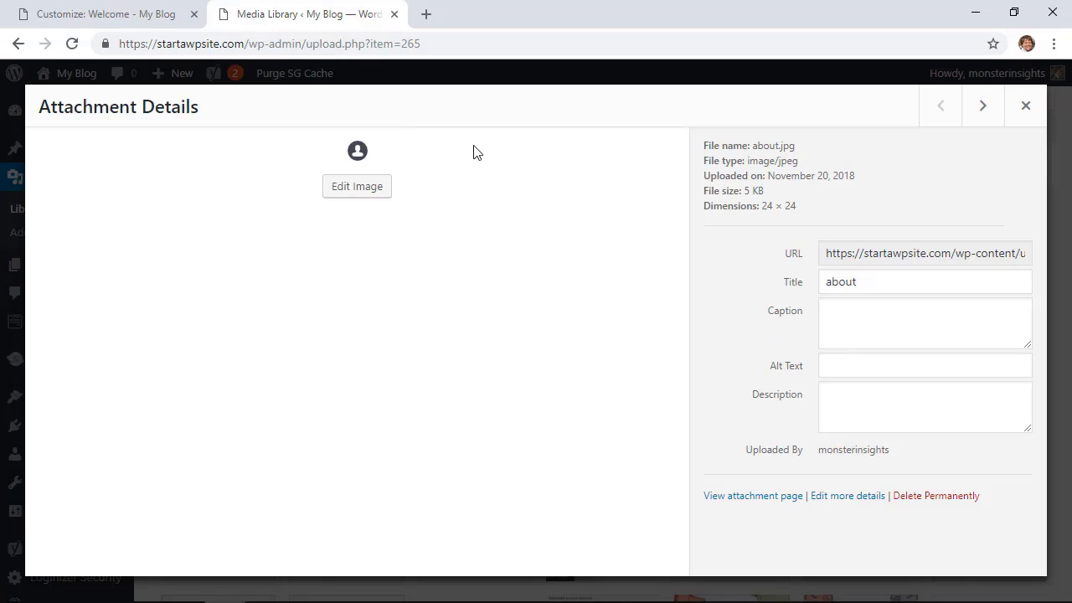
click(862, 251)
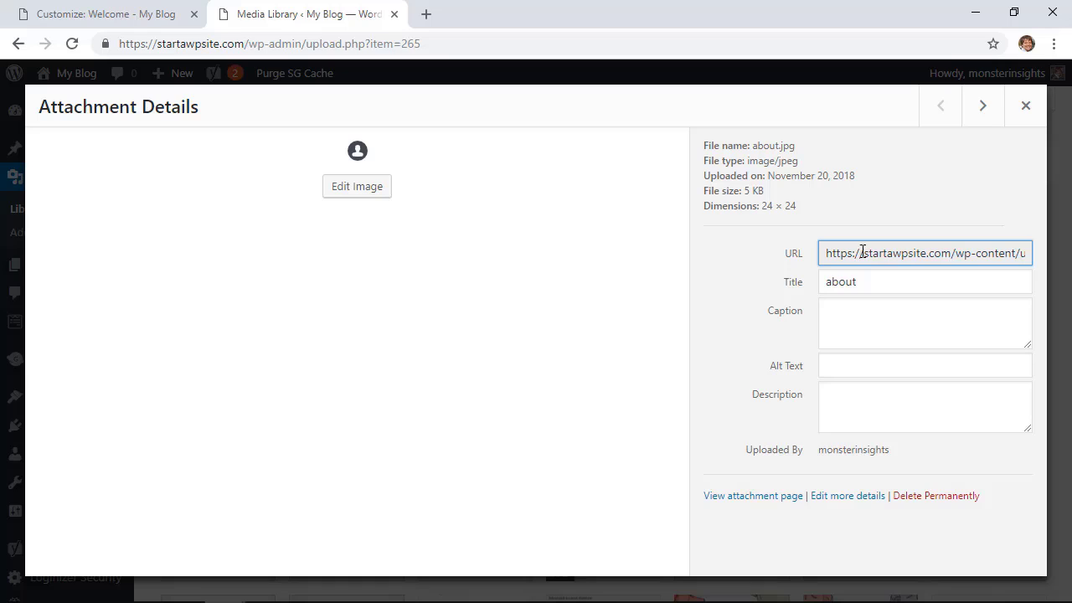
key(ctrl+a)
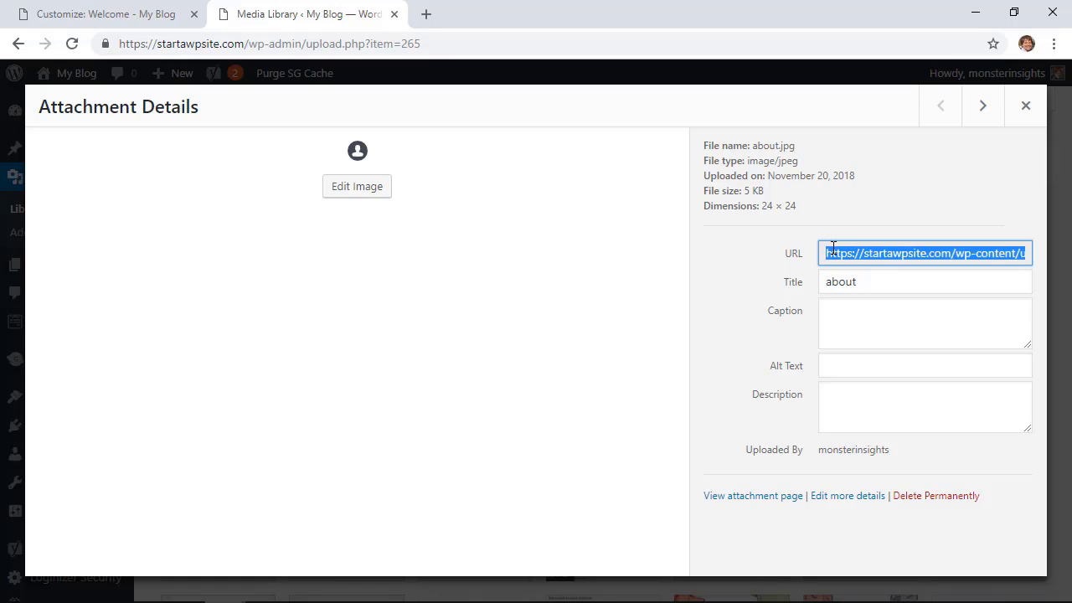
right_click(835, 249)
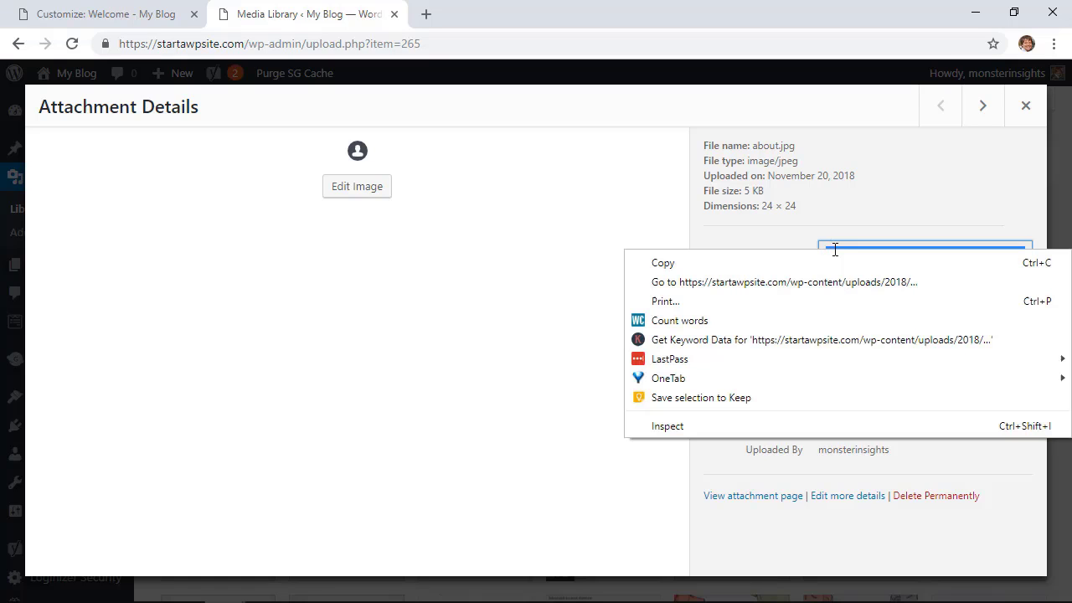
click(674, 267)
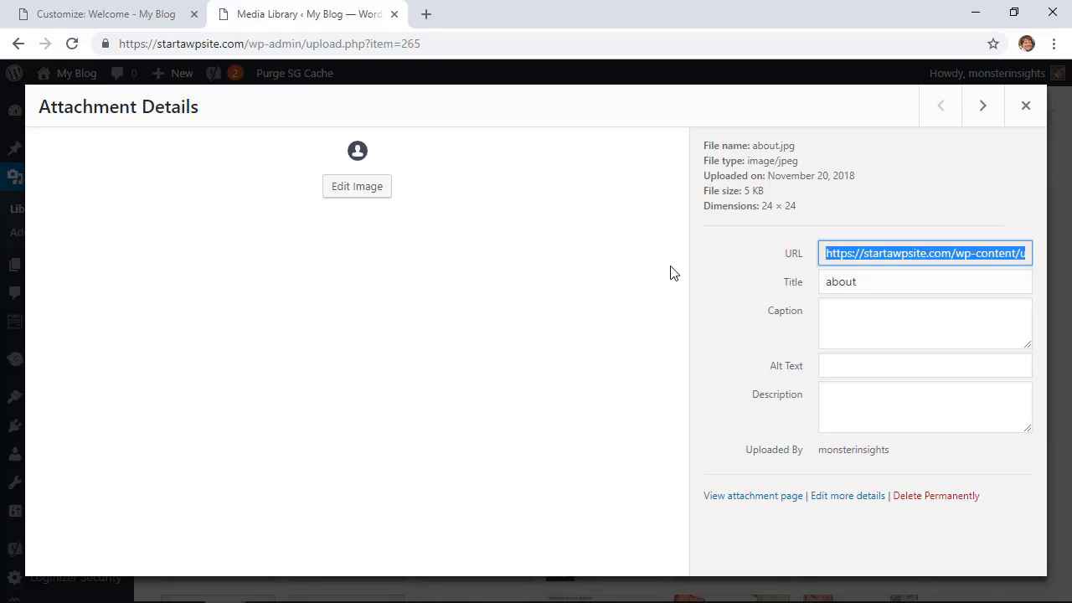
click(151, 24)
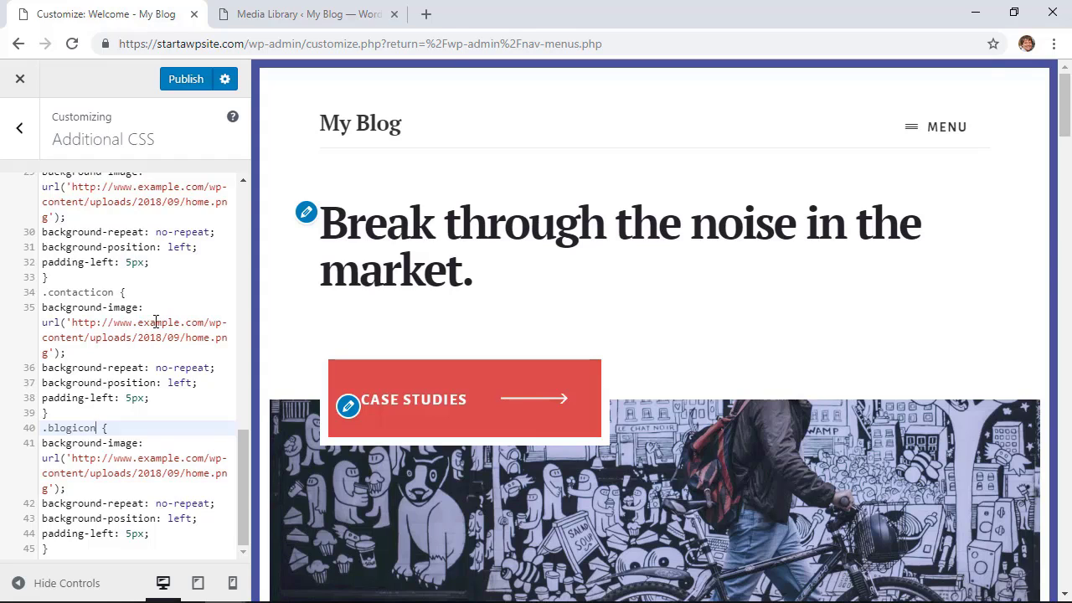
scroll(90, 435, up, 3)
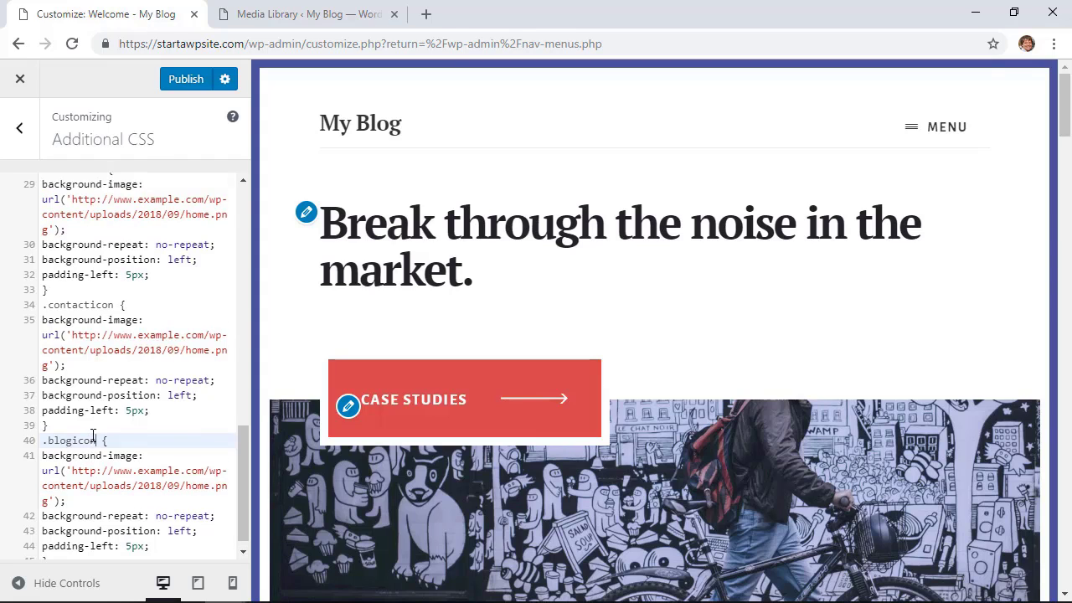
drag(72, 299, 56, 330)
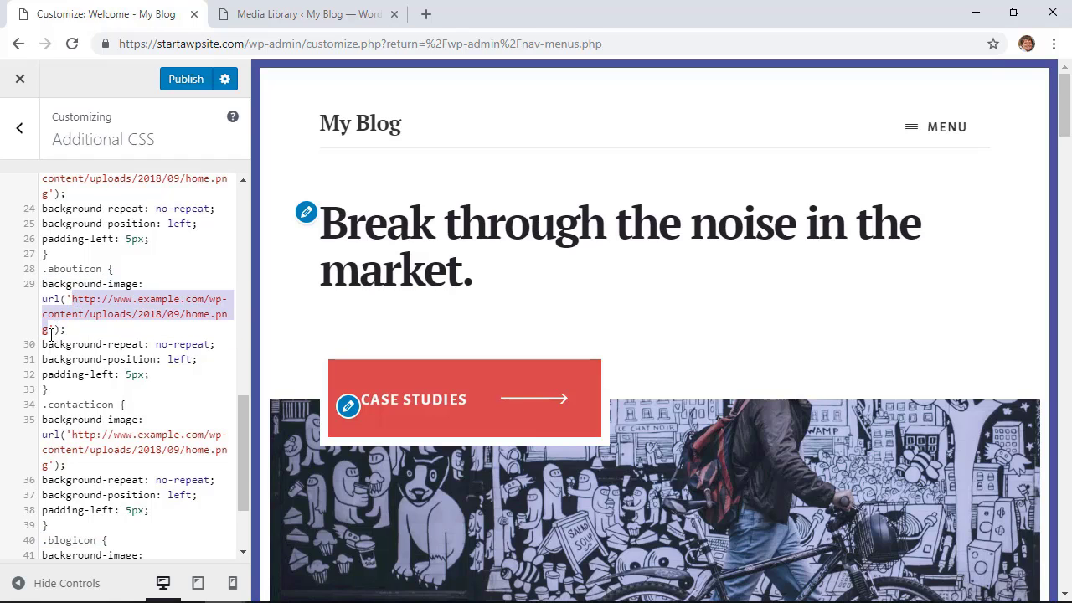
right_click(88, 311)
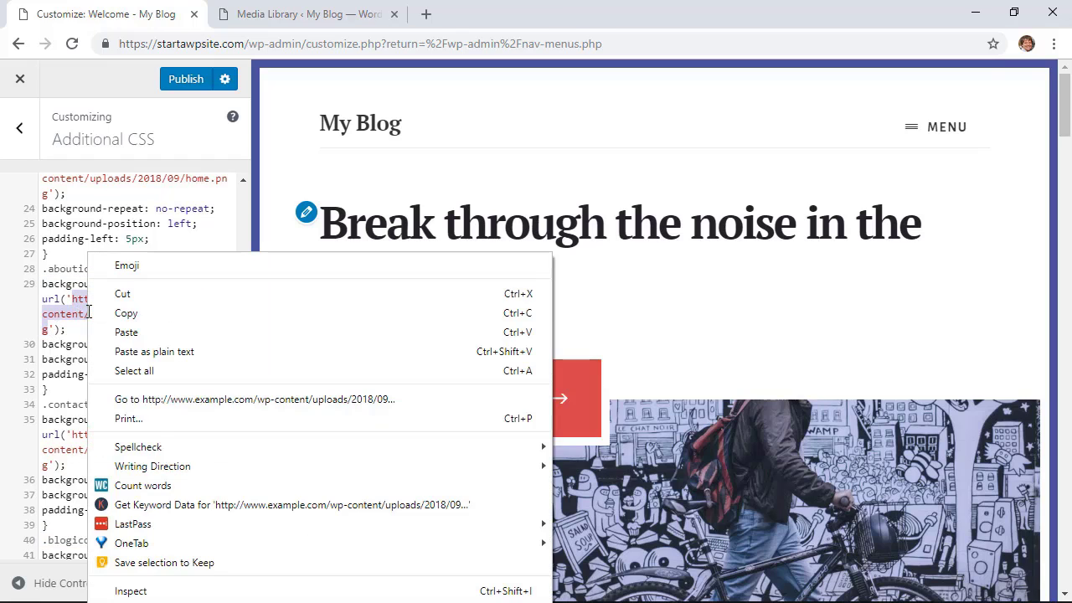
click(126, 333)
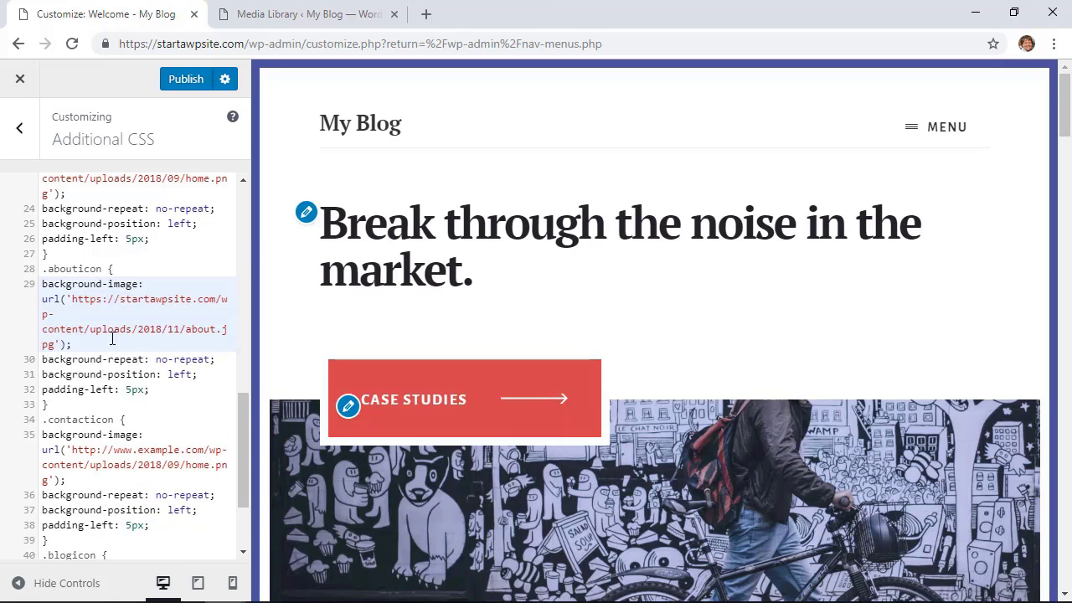
Copy the contact icon's file URL from the Media Library and paste it as the image URL in the .contacticon rule
click(916, 144)
key(ctrl+Tab)
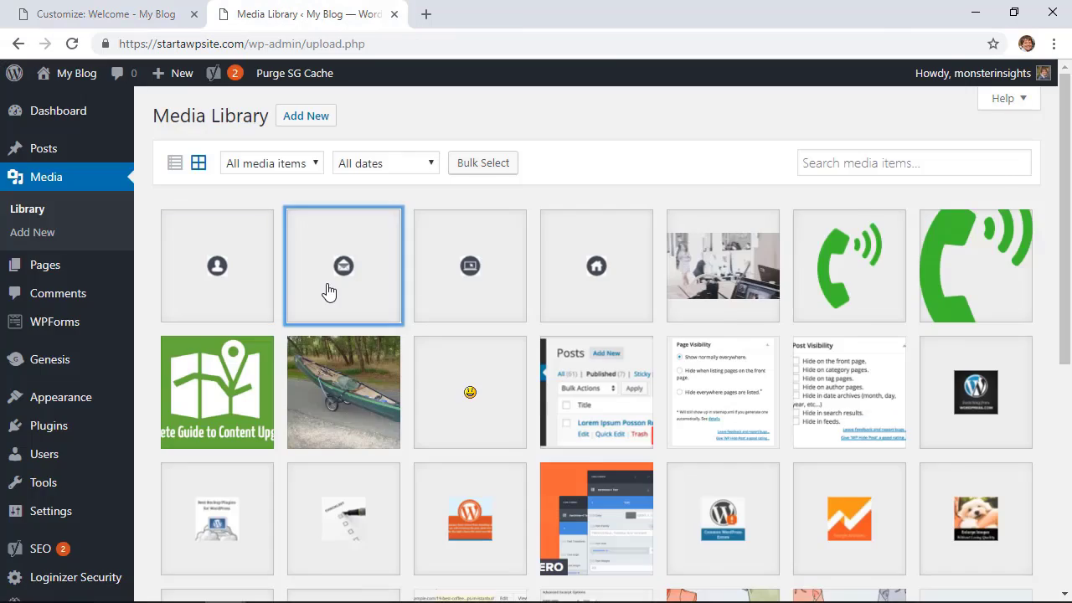
click(327, 290)
key(ctrl+c)
key(ctrl+Tab)
key(ctrl+v)
Copy the file URL of blog.jpg from the Media Library and paste it over the placeholder URL in the .blogicon rule
key(ctrl+Tab)
click(1024, 104)
click(469, 253)
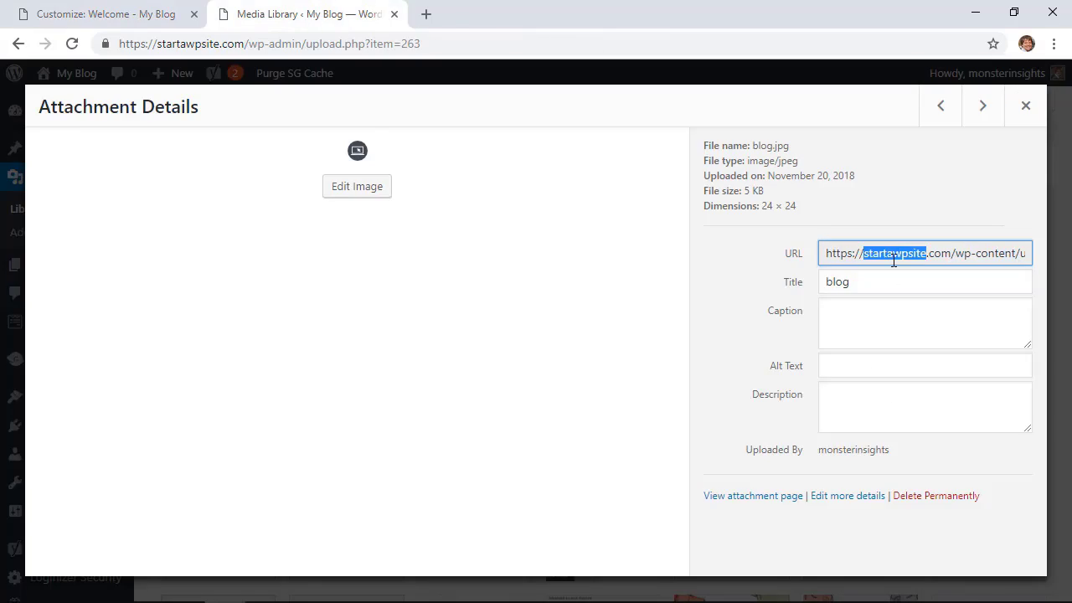
triple_click(893, 253)
key(ctrl+c)
key(ctrl+Tab)
drag(48, 533, 72, 503)
key(ctrl+v)
key(ctrl+Tab)
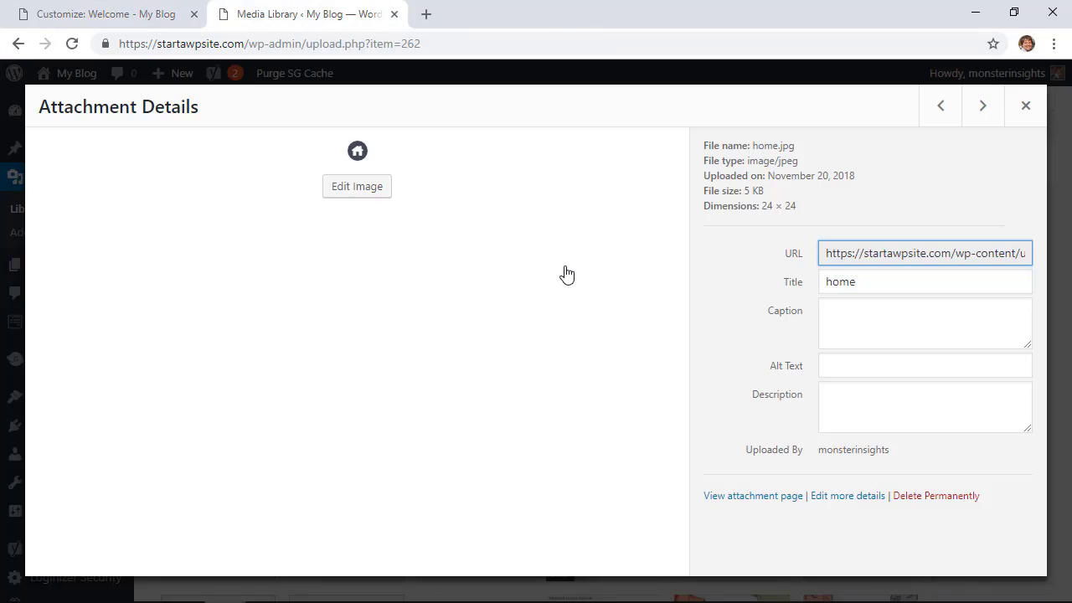
key(ctrl+Tab)
scroll(141, 422, up, 3)
drag(53, 371, 72, 341)
key(ctrl+v)
Publish the CSS changes, close the customizer and view the header menu on the live site
click(175, 83)
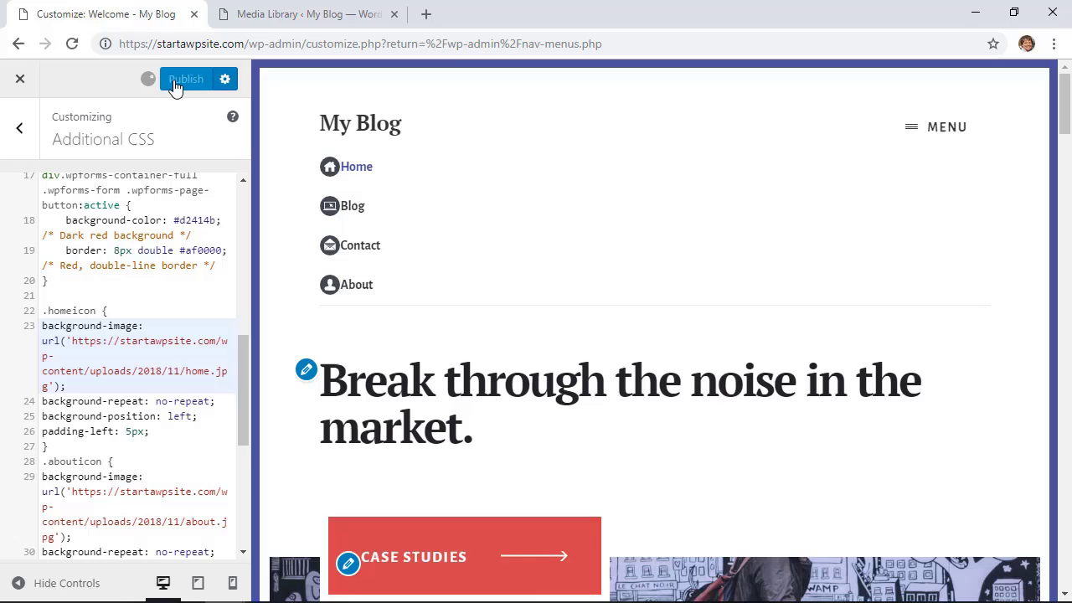
click(30, 87)
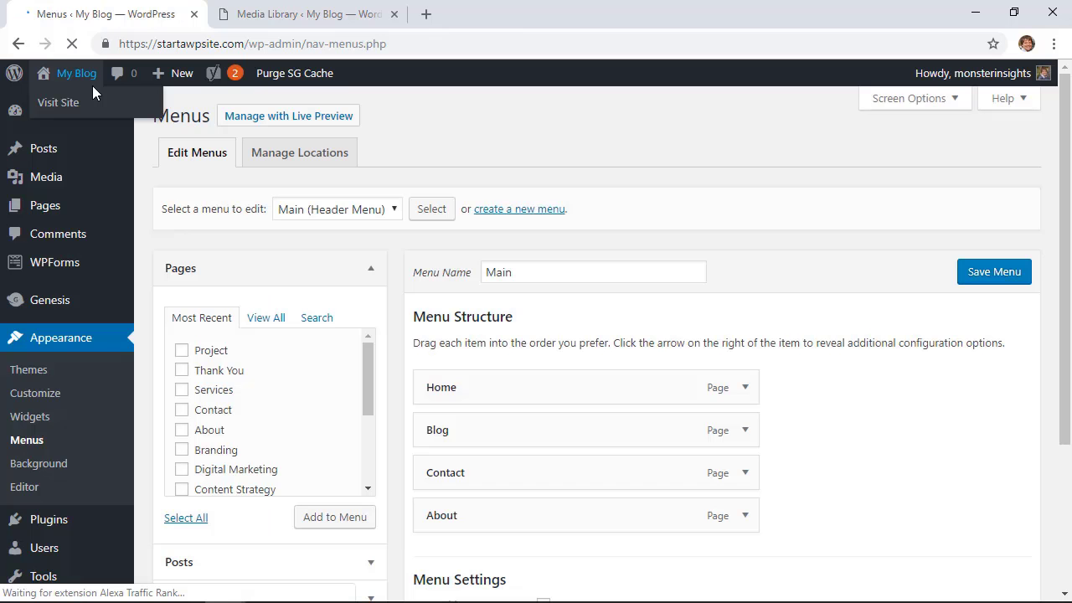
click(88, 84)
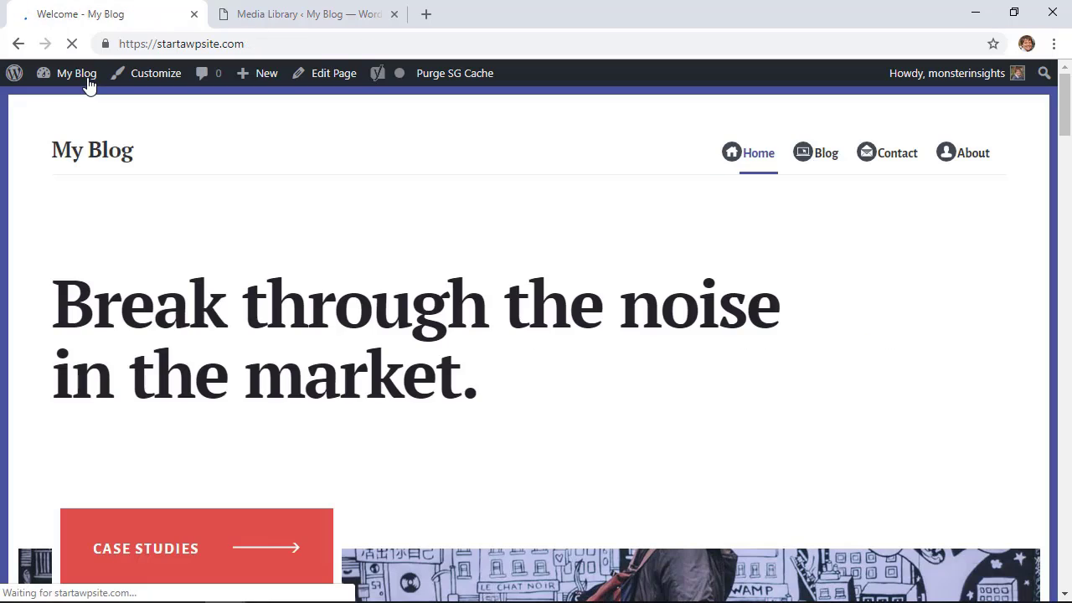